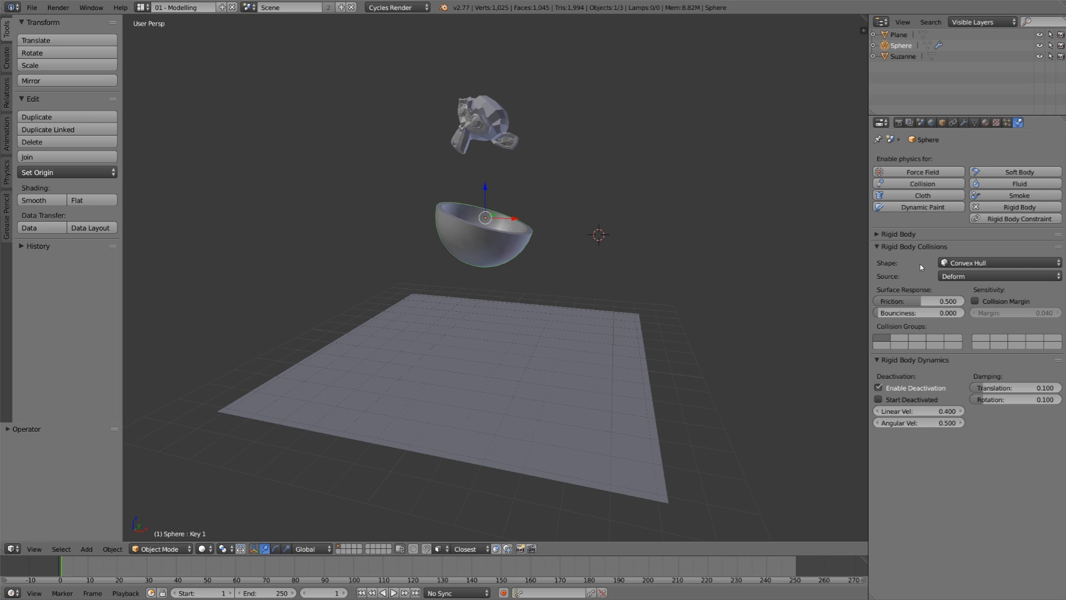
Step: Play the rigid body simulation with the bowl's Convex Hull shape and inspect how the monkey head rests on it
{"action": "left_click", "coordinate": [394, 593]}
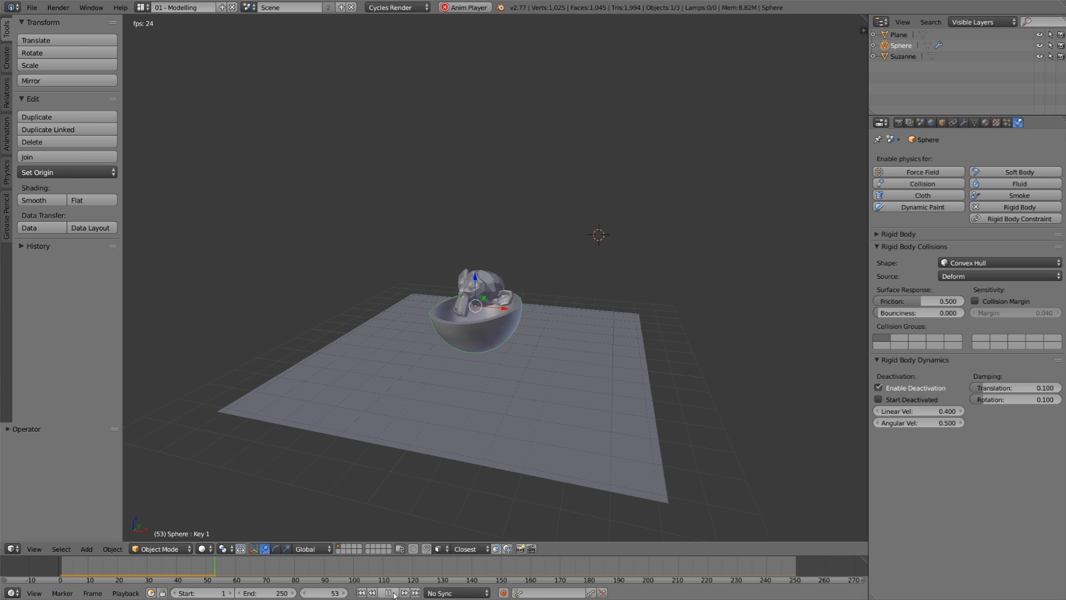
{"action": "left_click", "coordinate": [393, 593]}
{"action": "middle_click_drag", "start_coordinate": [505, 417], "coordinate": [547, 354]}
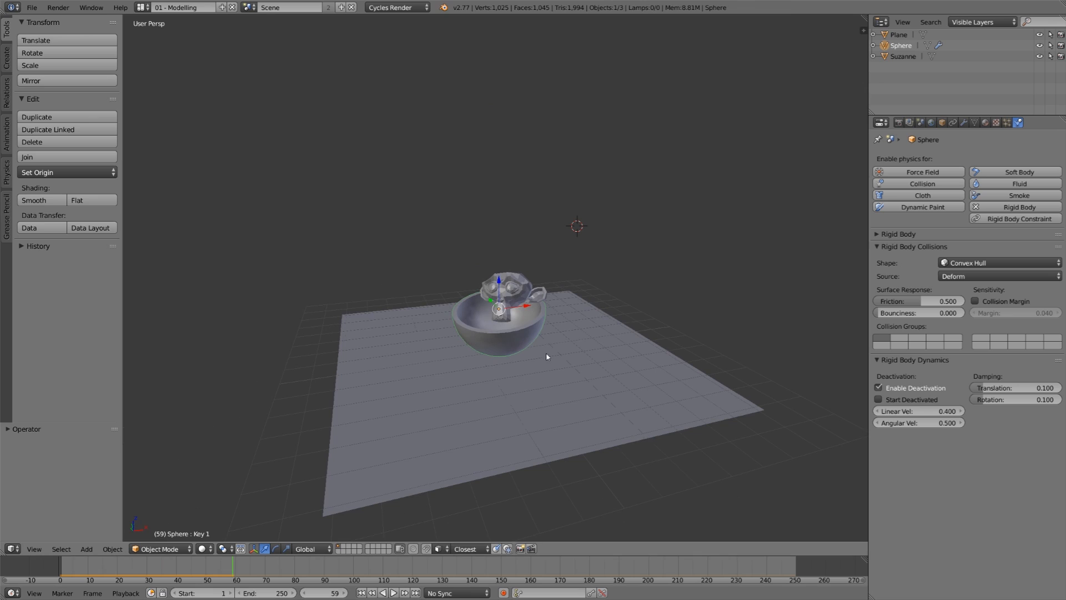
{"action": "scroll", "coordinate": [539, 346], "scroll_direction": "up", "scroll_amount": 2}
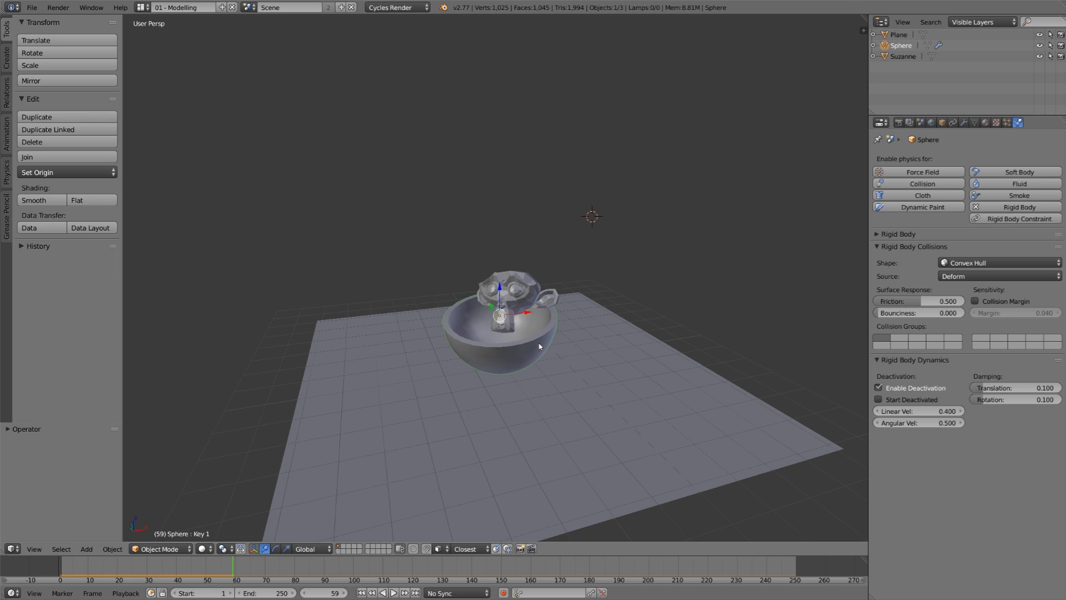
Step: Set the bowl's rigid body collision shape to Box and replay the simulation from the first frame
{"action": "left_click", "coordinate": [951, 262]}
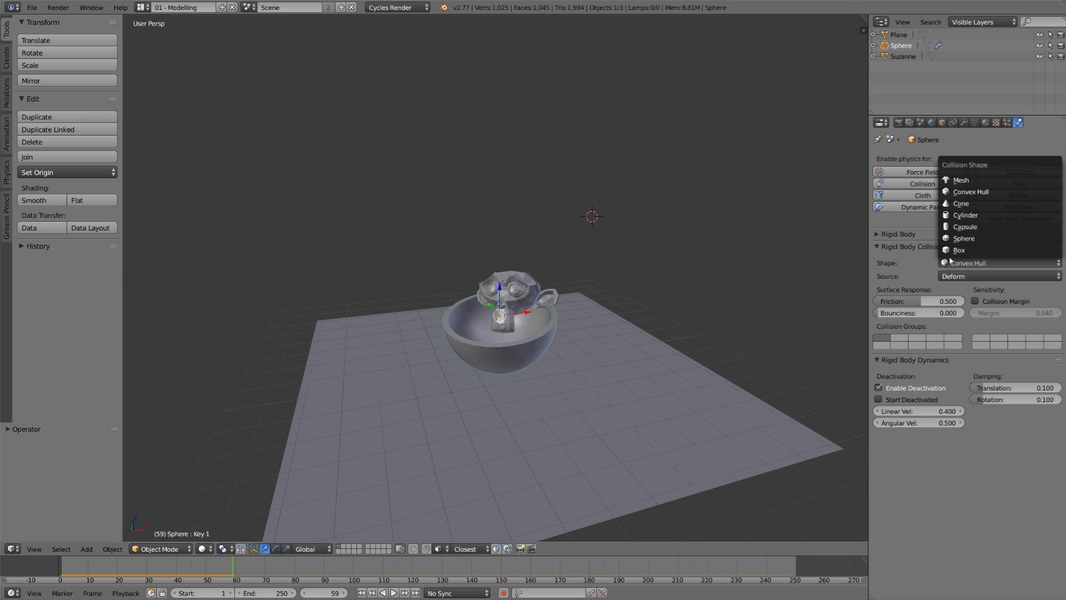
{"action": "left_click", "coordinate": [977, 250]}
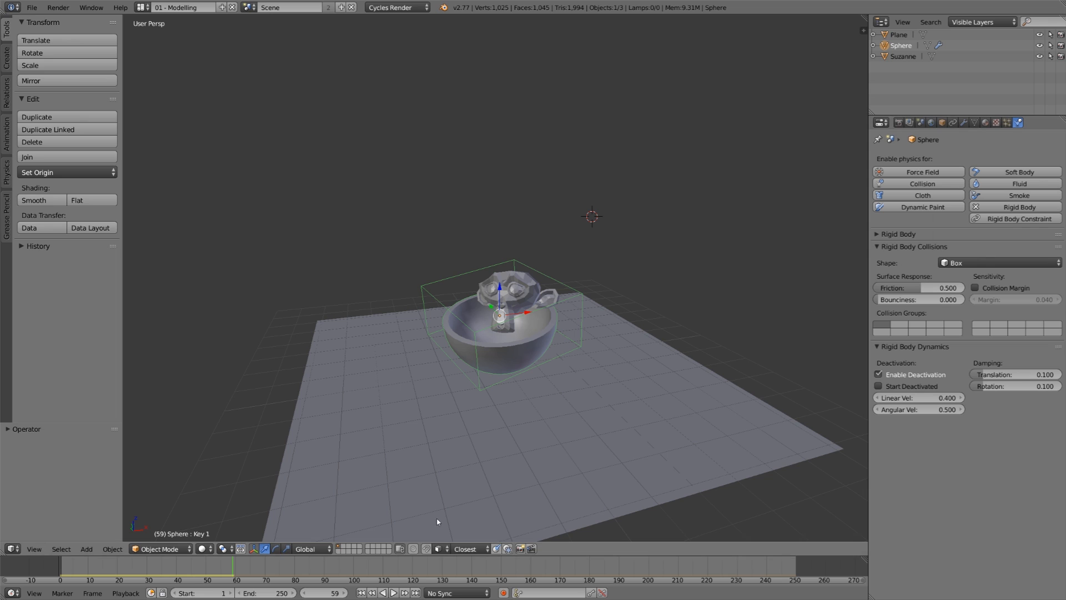
{"action": "left_click", "coordinate": [361, 593]}
{"action": "left_click", "coordinate": [392, 593]}
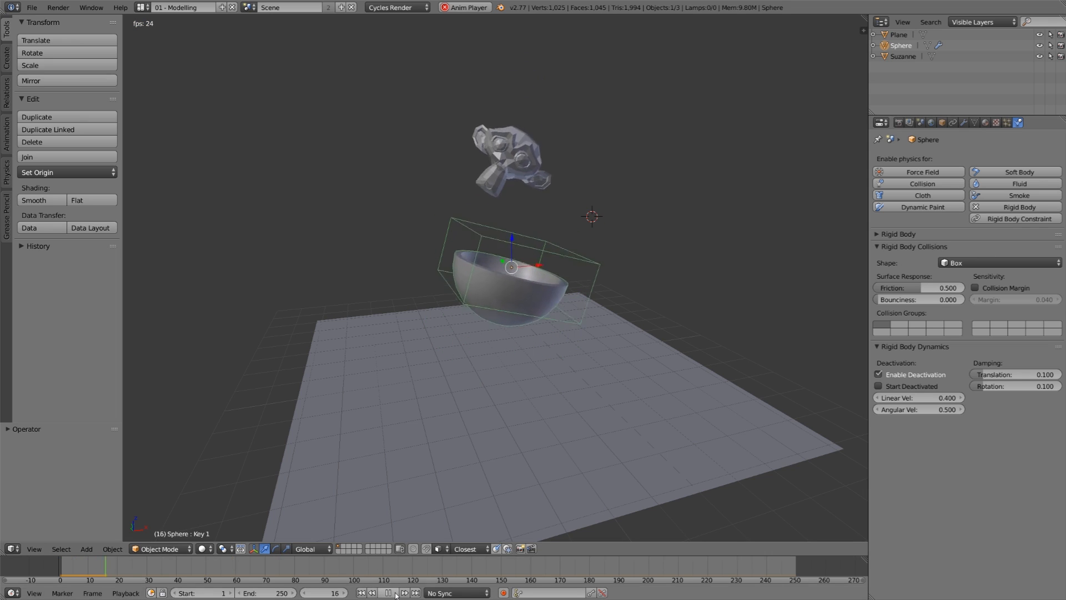
{"action": "left_click", "coordinate": [389, 593]}
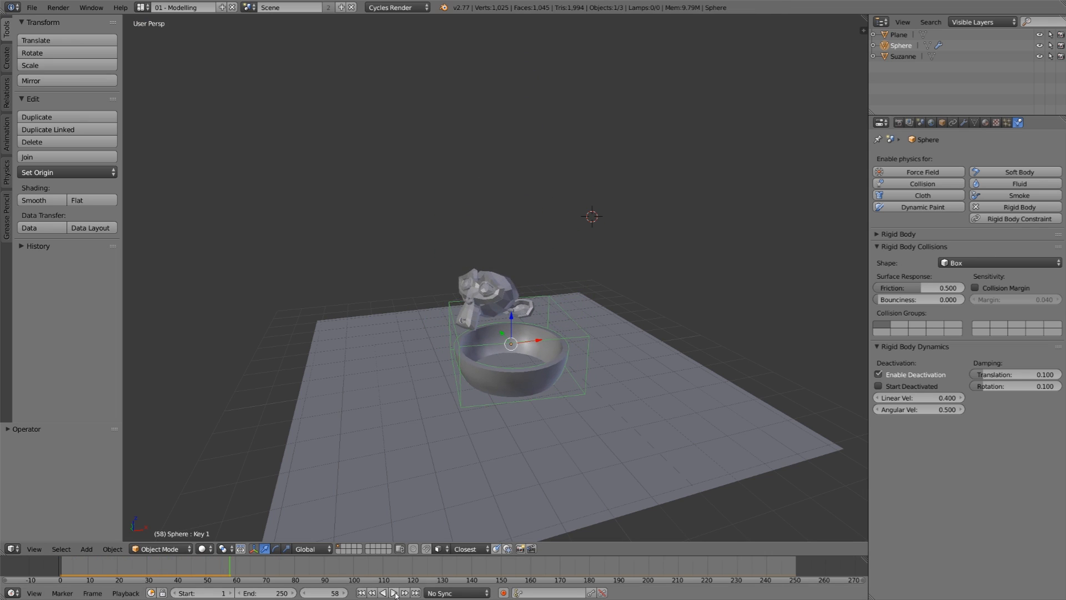
Step: Return to the first frame and set the bowl's origin to its center of mass
{"action": "left_click", "coordinate": [361, 593]}
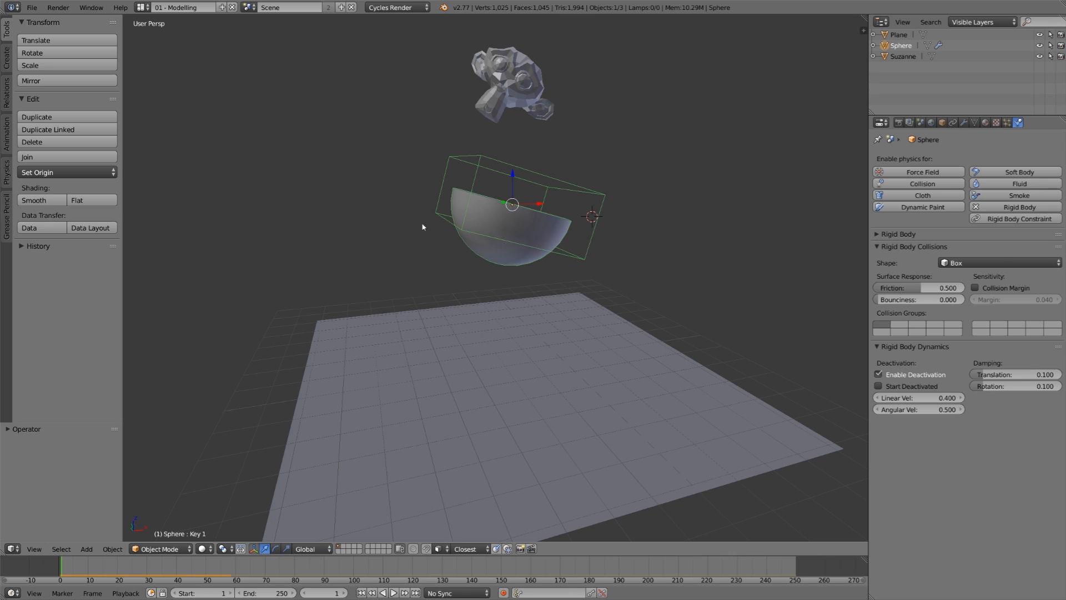
{"action": "left_click", "coordinate": [98, 173]}
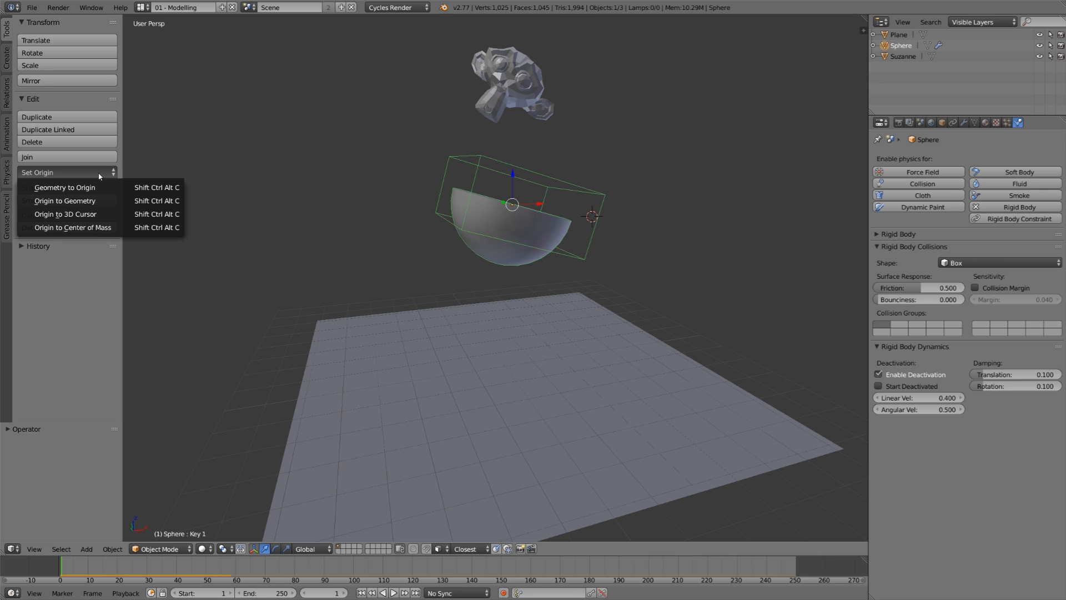
{"action": "left_click", "coordinate": [102, 228]}
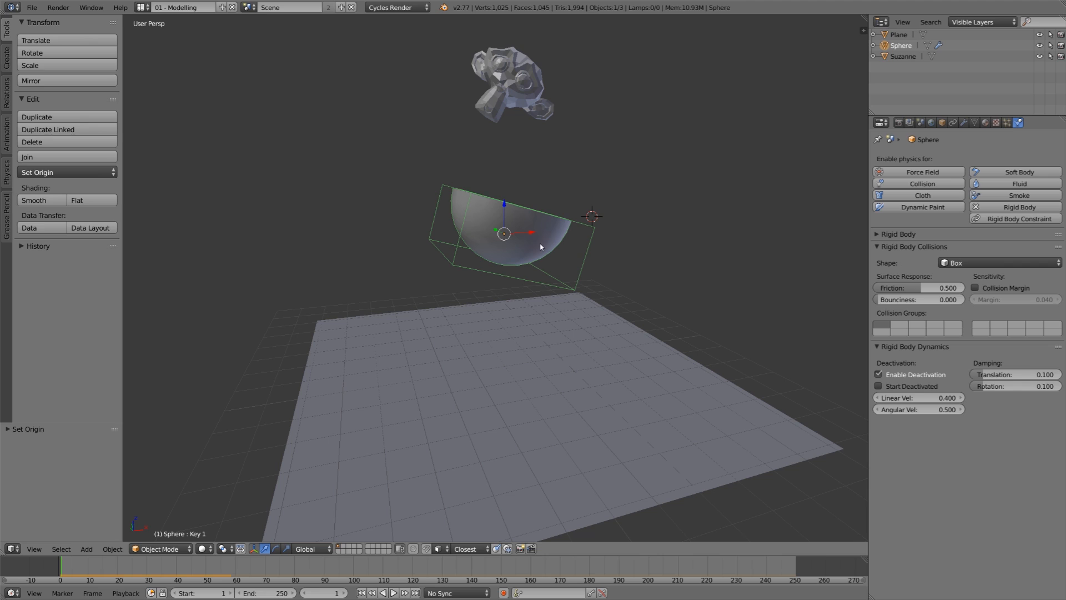
Step: Set the bowl's rigid body collision shape to Mesh and play the simulation
{"action": "left_click", "coordinate": [968, 262]}
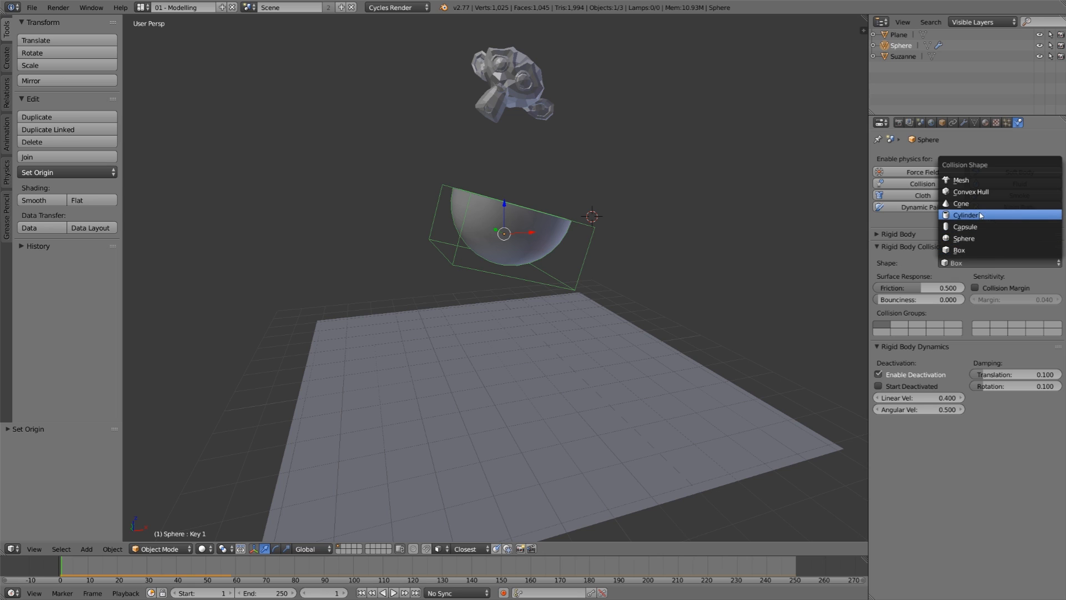
{"action": "left_click", "coordinate": [977, 181]}
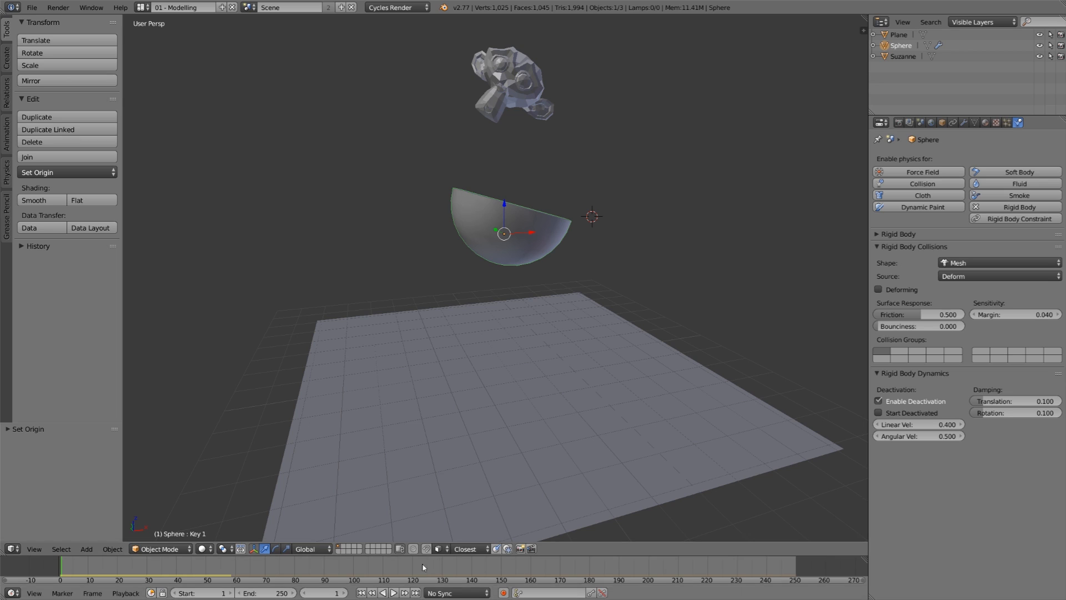
{"action": "left_click", "coordinate": [394, 592]}
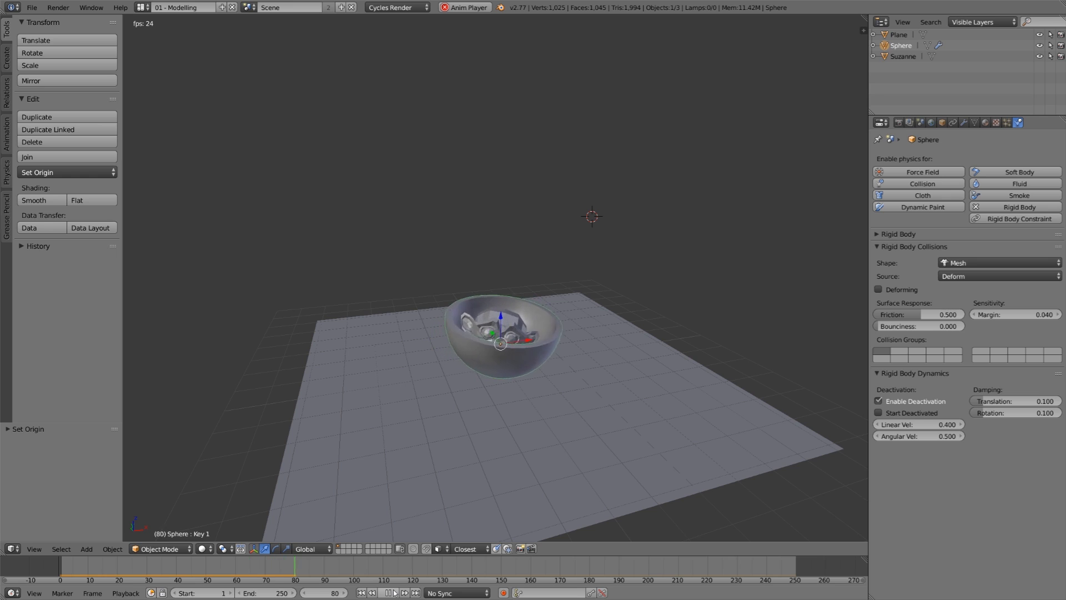
{"action": "key", "text": "Escape"}
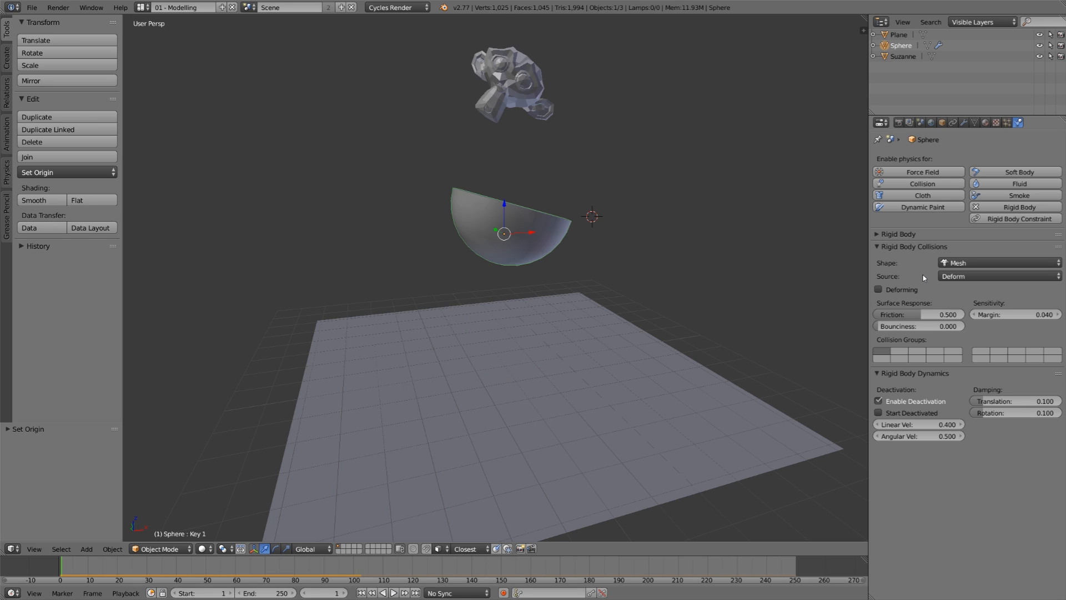
Step: Set the bowl's collision mesh source to Base
{"action": "left_click", "coordinate": [955, 276]}
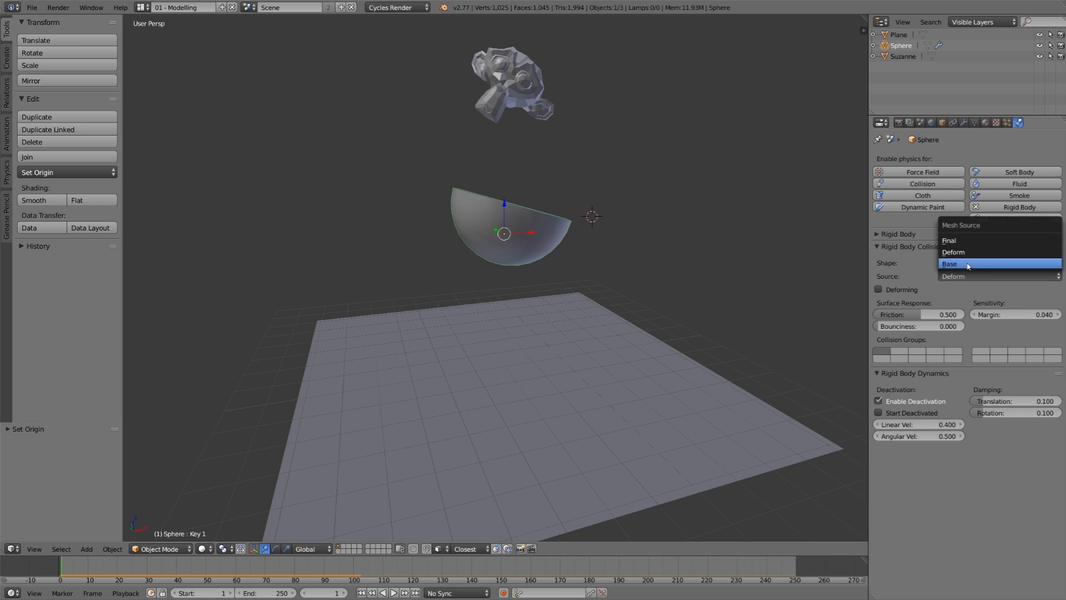
{"action": "left_click", "coordinate": [968, 265]}
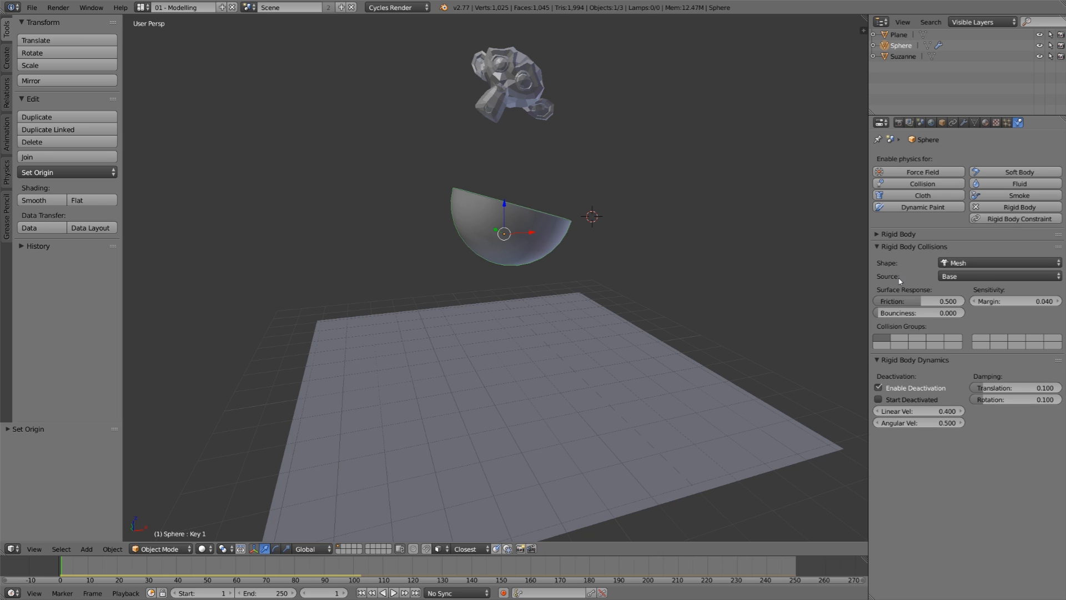
{"action": "left_click", "coordinate": [946, 276]}
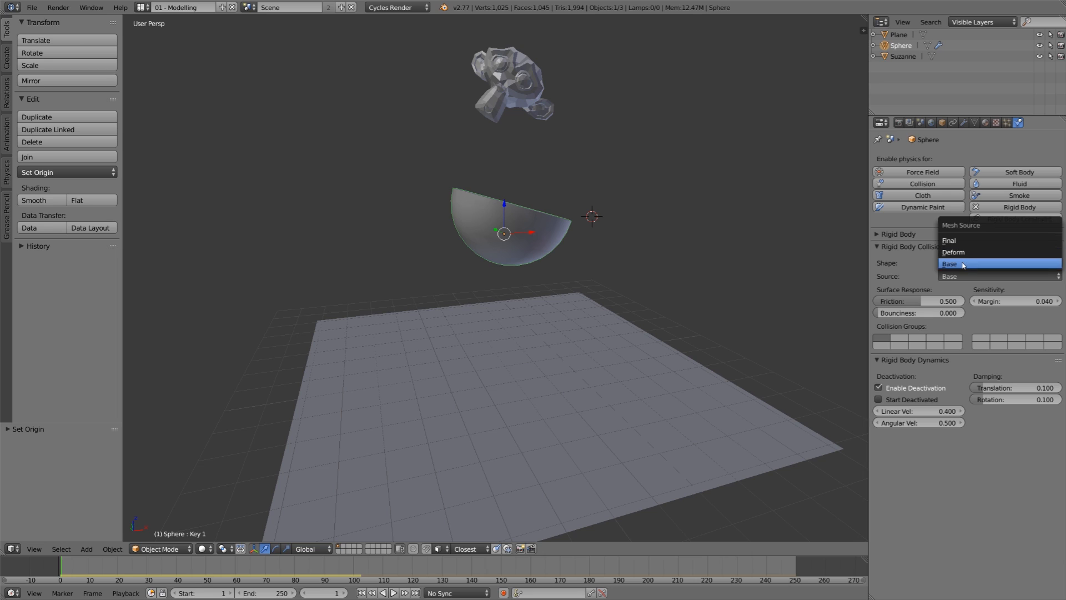
{"action": "left_click", "coordinate": [963, 265]}
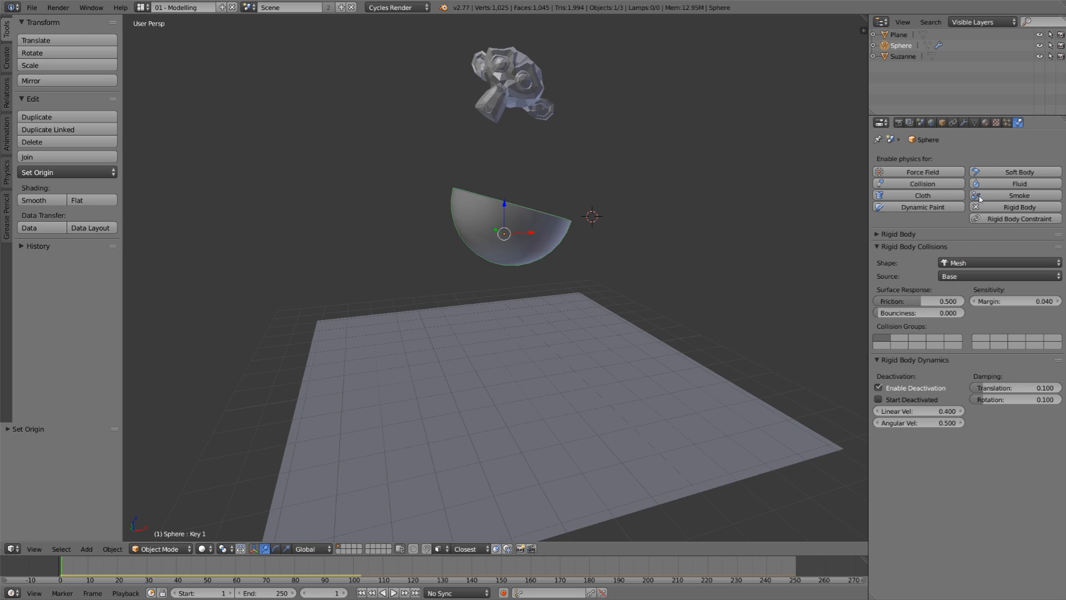
Step: Set the bowl's Key 1 shape key value to 1.000 and play the simulation, returning to the first frame
{"action": "left_click", "coordinate": [975, 122]}
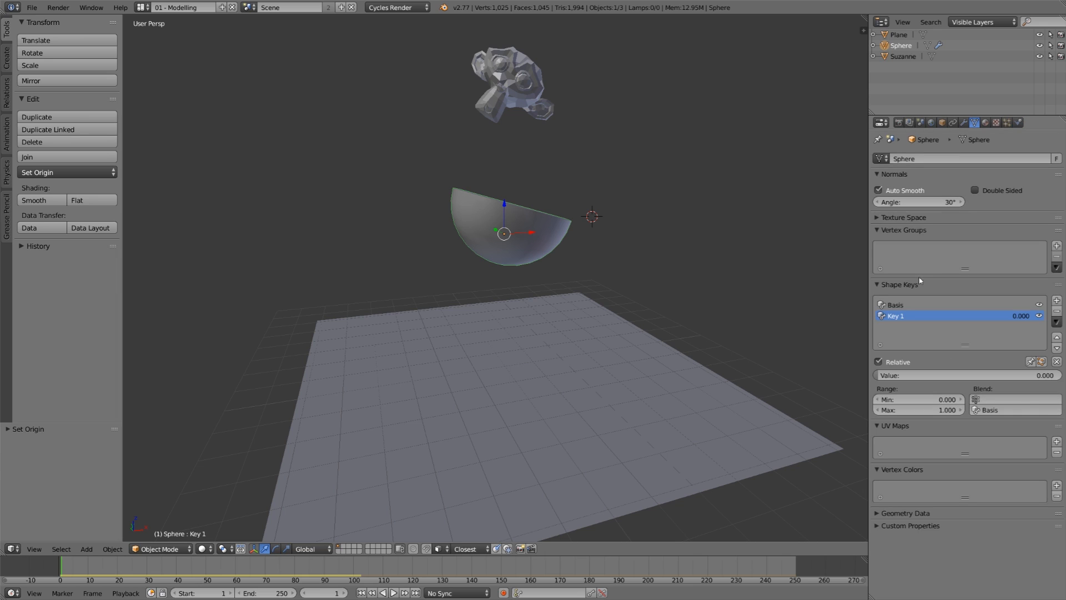
{"action": "left_click_drag", "start_coordinate": [894, 374], "coordinate": [1058, 375]}
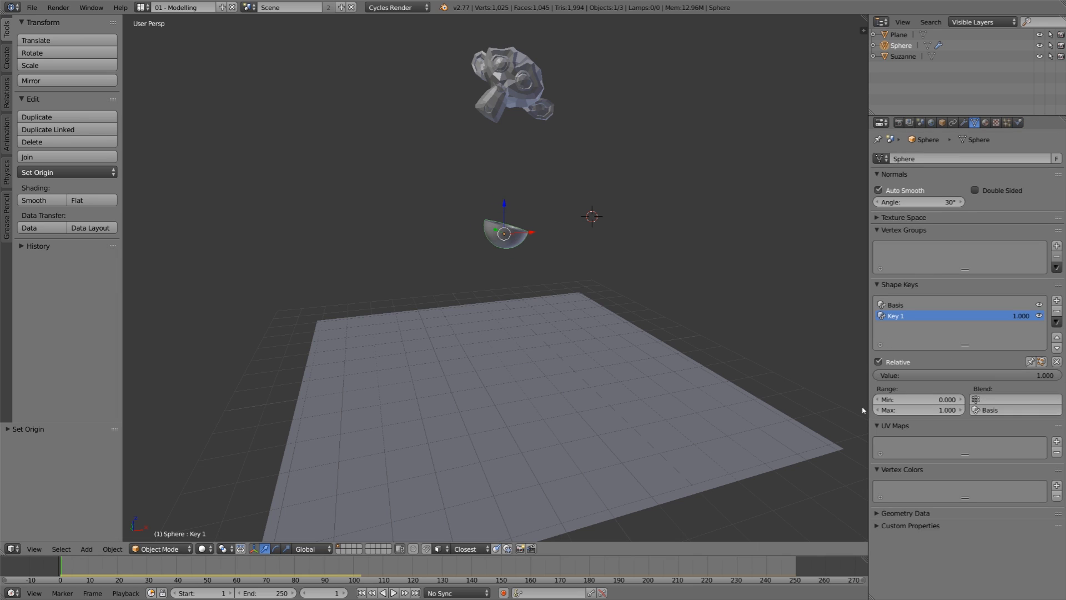
{"action": "left_click", "coordinate": [393, 593]}
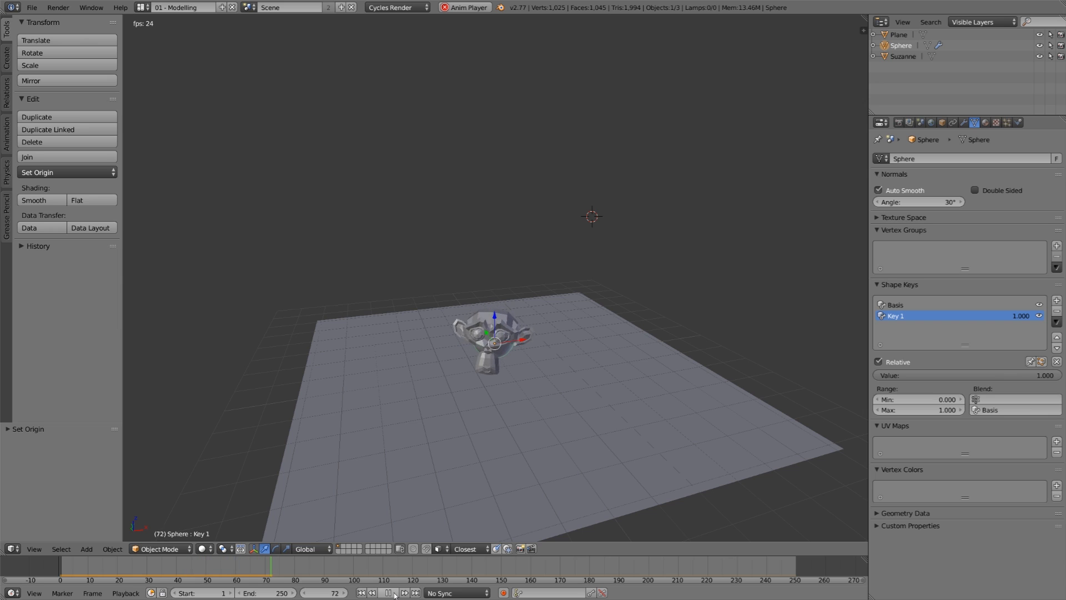
{"action": "left_click", "coordinate": [394, 593]}
{"action": "left_click", "coordinate": [361, 593]}
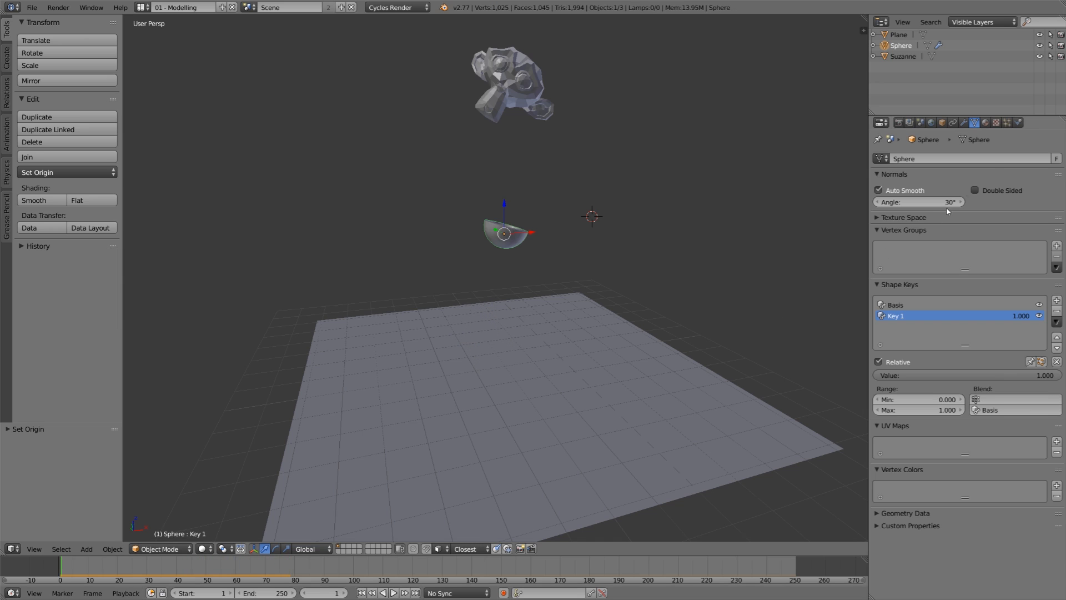
Step: Change the bowl's collision mesh source to Deform and play the simulation
{"action": "left_click", "coordinate": [1019, 122]}
{"action": "left_click", "coordinate": [999, 276]}
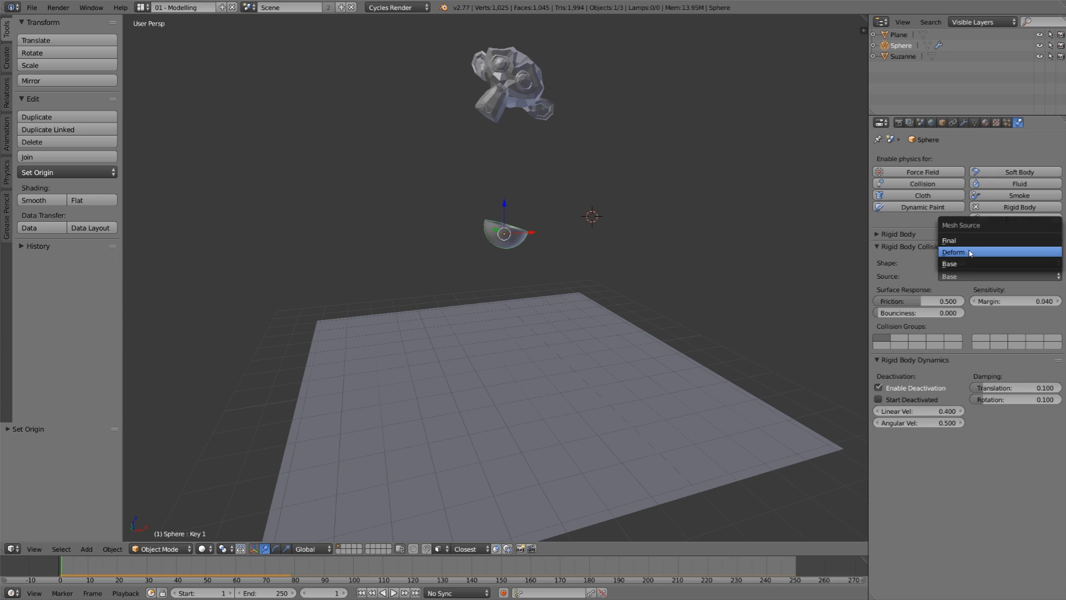
{"action": "left_click", "coordinate": [997, 257]}
{"action": "left_click", "coordinate": [394, 593]}
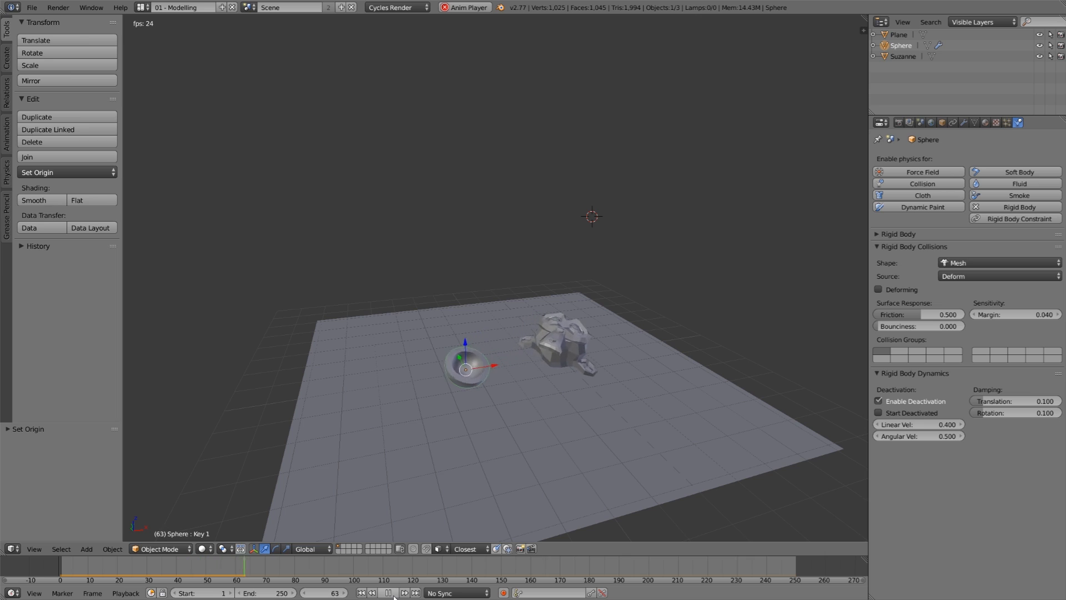
{"action": "left_click", "coordinate": [388, 593]}
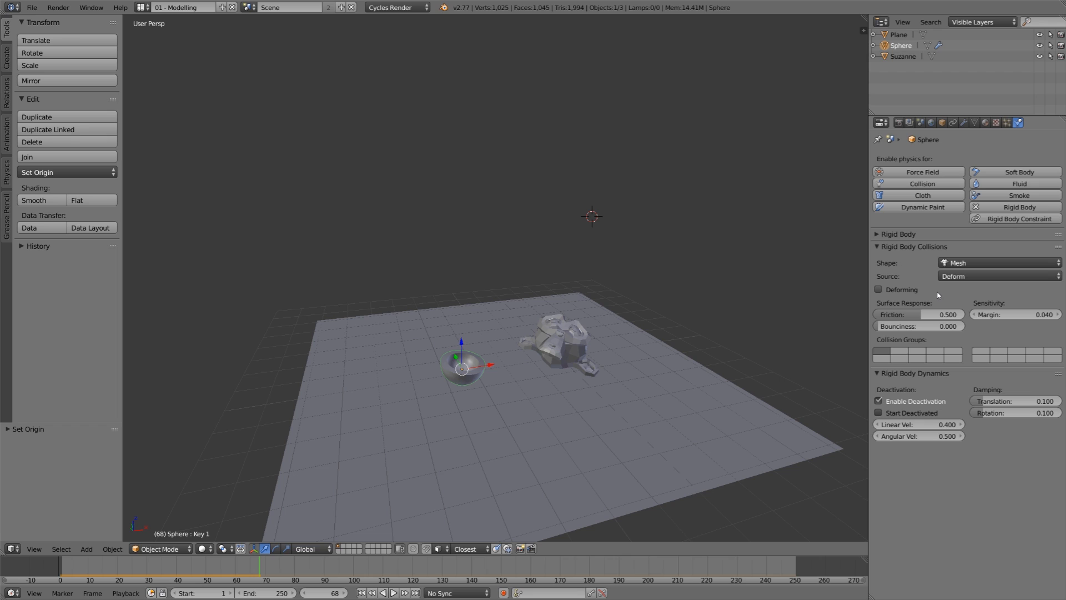
Step: Change the bowl's collision mesh source to Final and replay the simulation, returning to the first frame
{"action": "left_click", "coordinate": [976, 277]}
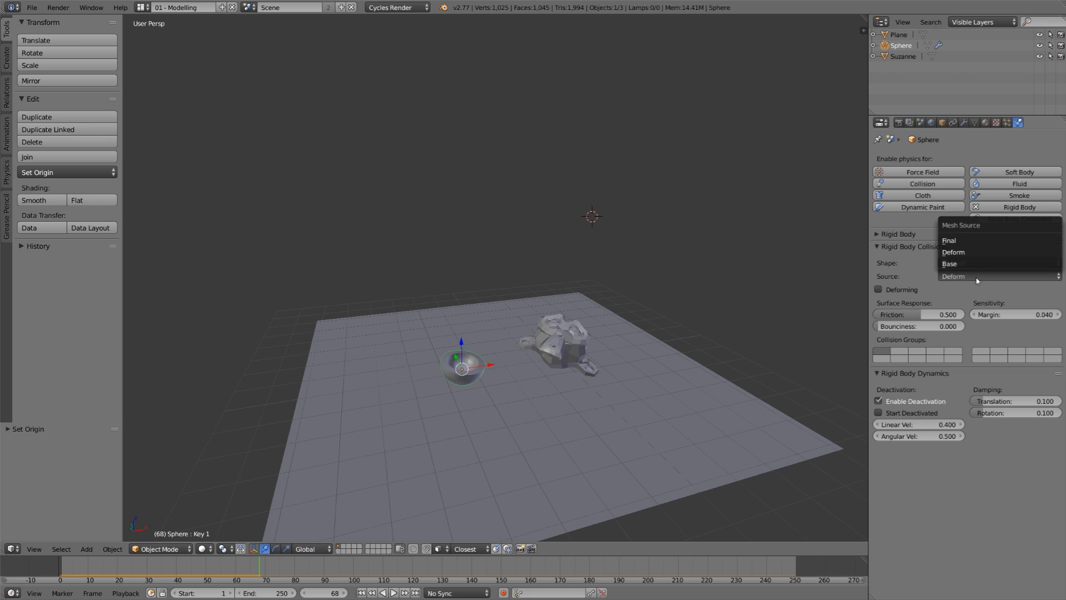
{"action": "left_click", "coordinate": [967, 245]}
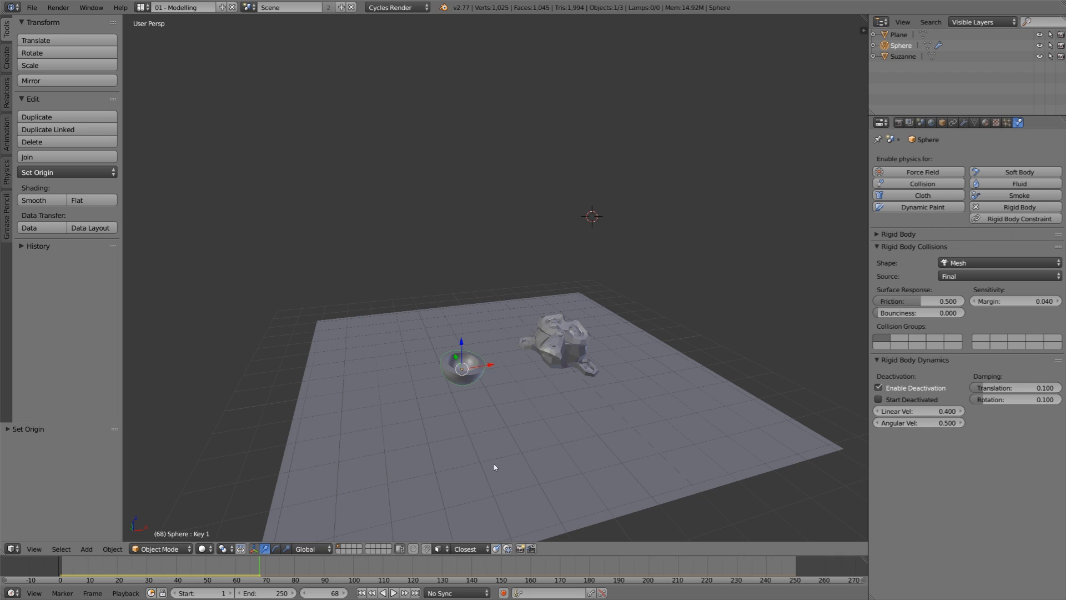
{"action": "left_click", "coordinate": [361, 593]}
{"action": "left_click", "coordinate": [393, 593]}
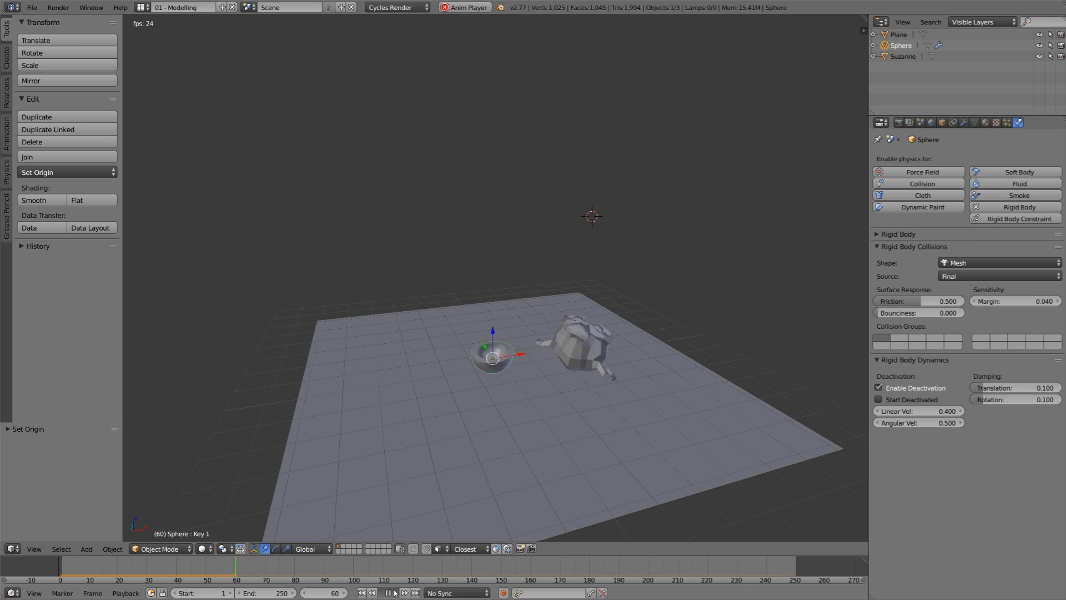
{"action": "left_click", "coordinate": [395, 593]}
{"action": "key", "text": "shift+Left"}
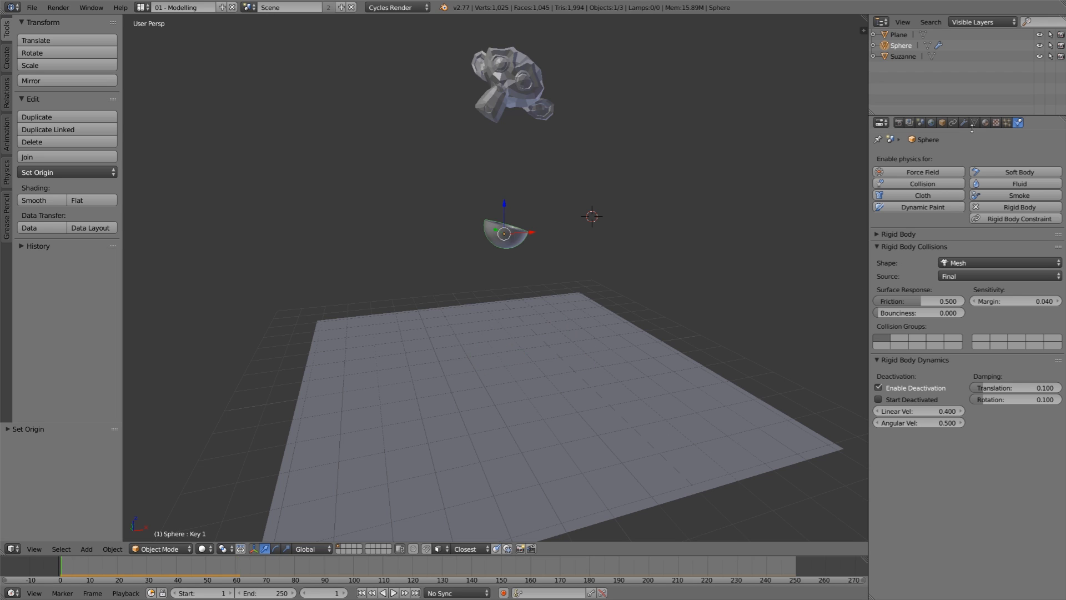
Step: Set the bowl's Key 1 shape key value to 0.000 and reopen its rigid body settings
{"action": "left_click", "coordinate": [975, 122]}
{"action": "left_click_drag", "start_coordinate": [982, 375], "coordinate": [1019, 375]}
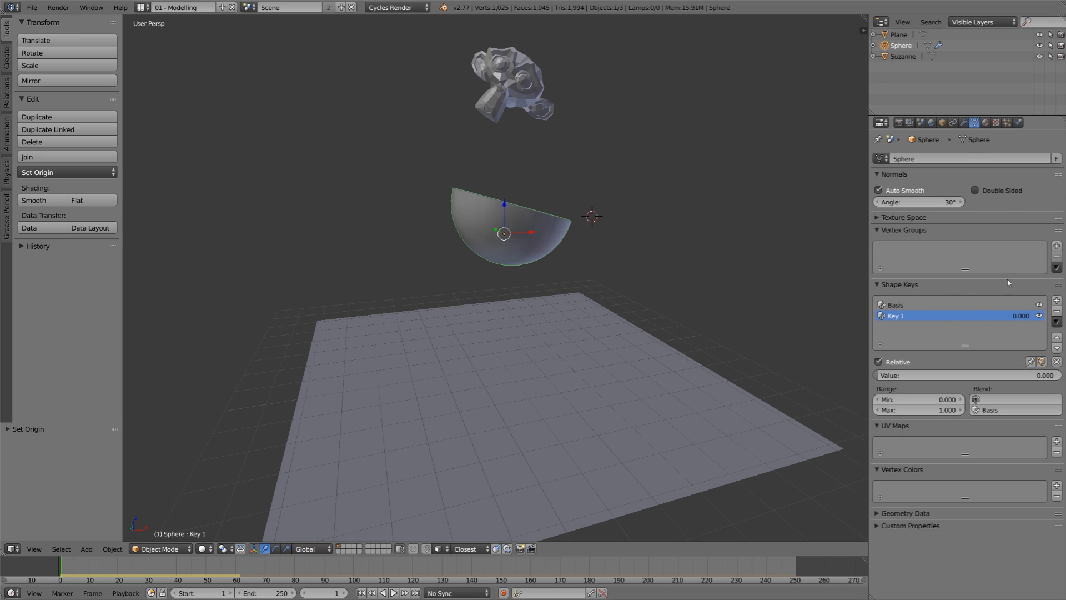
{"action": "left_click", "coordinate": [1020, 123]}
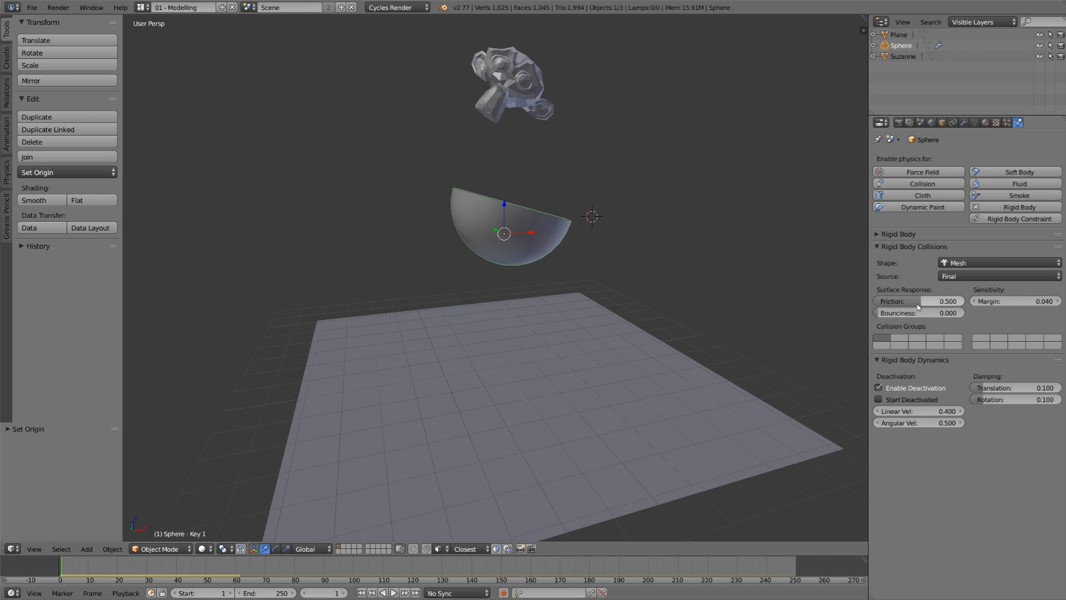
Step: Set the bowl's rigid body friction to 0.000 and play the simulation
{"action": "left_click_drag", "start_coordinate": [918, 307], "coordinate": [876, 307]}
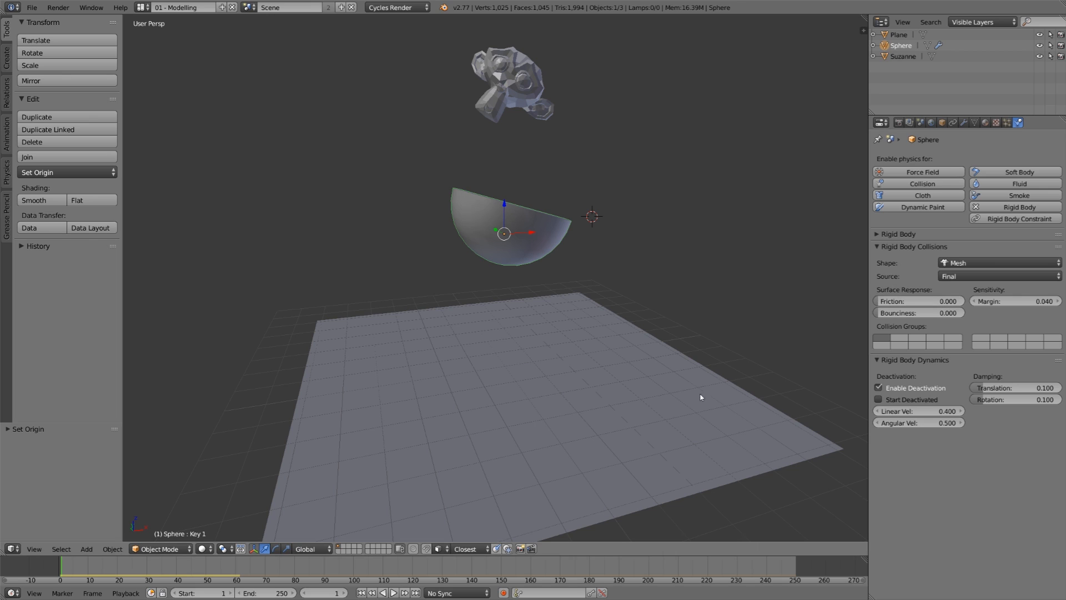
{"action": "left_click", "coordinate": [395, 594]}
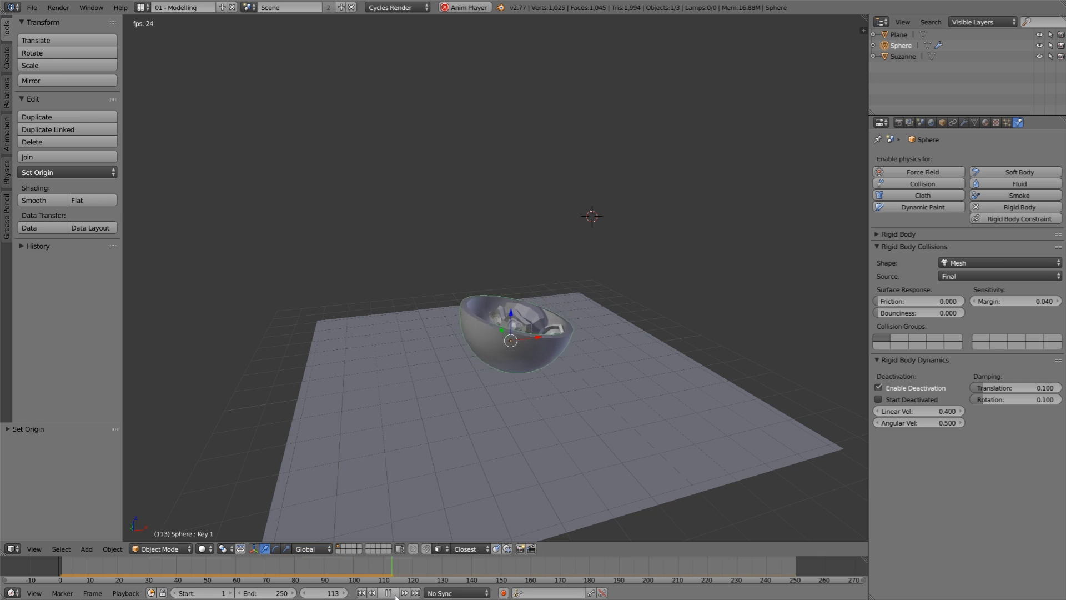
{"action": "left_click", "coordinate": [388, 593]}
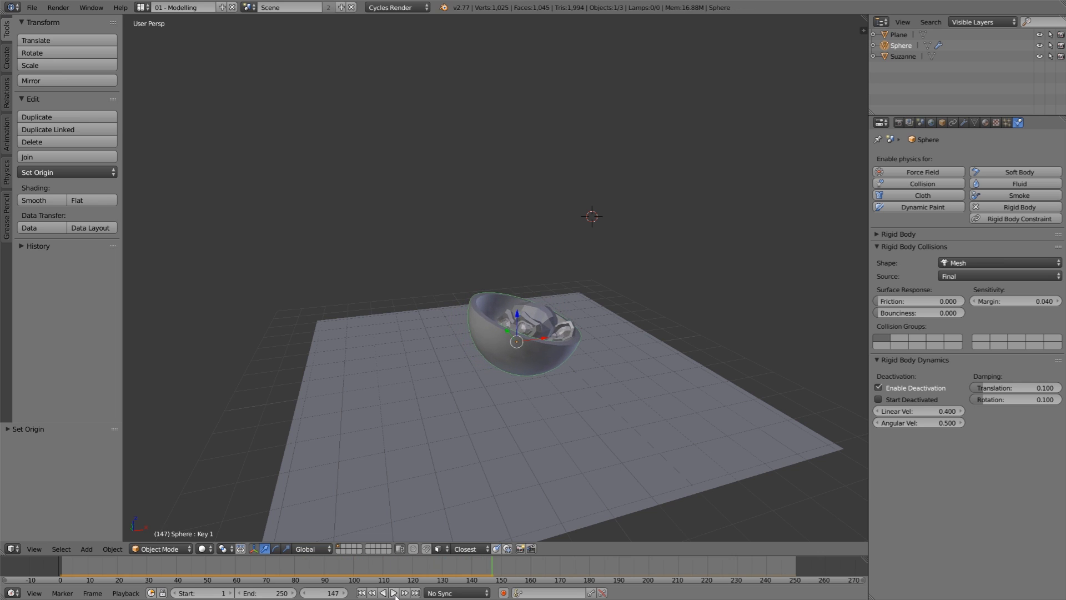
Step: Set the bowl's rigid body friction to 1.000 and replay the simulation from the first frame, rewinding it at the end
{"action": "left_click", "coordinate": [361, 593]}
{"action": "left_click_drag", "start_coordinate": [892, 302], "coordinate": [968, 302]}
{"action": "left_click", "coordinate": [395, 593]}
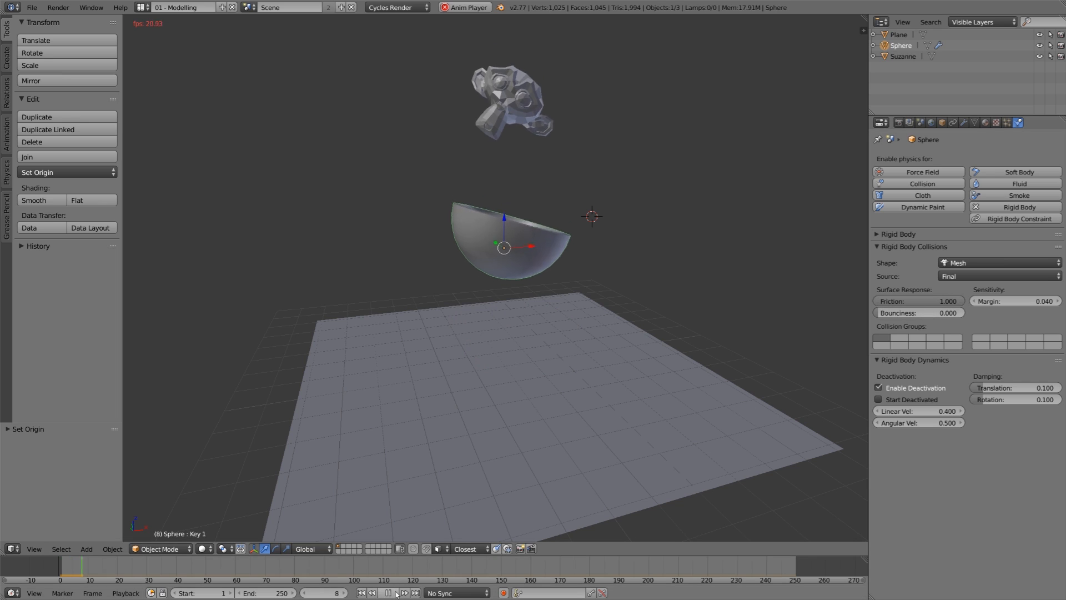
{"action": "left_click", "coordinate": [396, 594]}
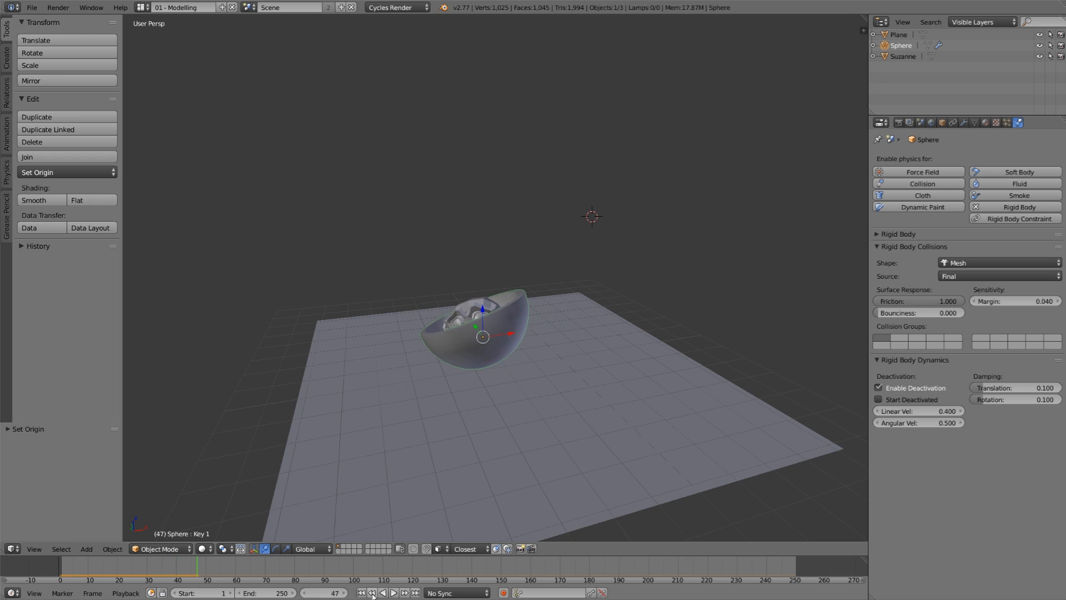
{"action": "left_click", "coordinate": [361, 594]}
Step: Rotate the ground plane so it forms a slope beneath the bowl
{"action": "scroll", "coordinate": [691, 416], "scroll_direction": "down", "scroll_amount": 2}
{"action": "middle_click_drag", "start_coordinate": [691, 417], "coordinate": [668, 412]}
{"action": "right_click", "coordinate": [656, 382]}
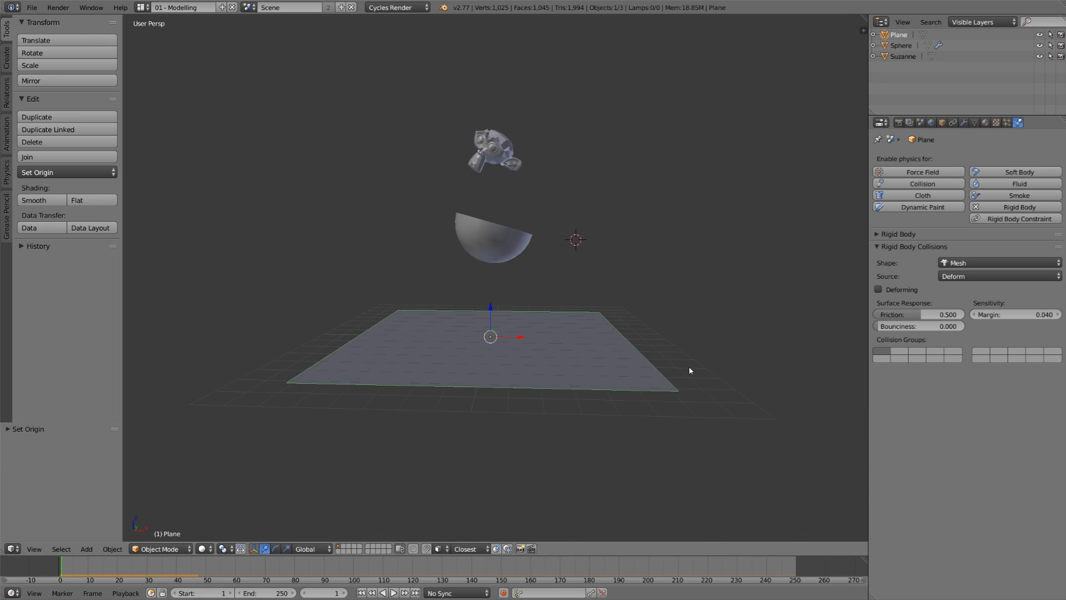
{"action": "key", "text": "r"}
{"action": "left_click", "coordinate": [709, 297]}
Step: Set the bowl's friction to 0.000, play the simulation on the tilted plane and return to the first frame
{"action": "right_click", "coordinate": [527, 247]}
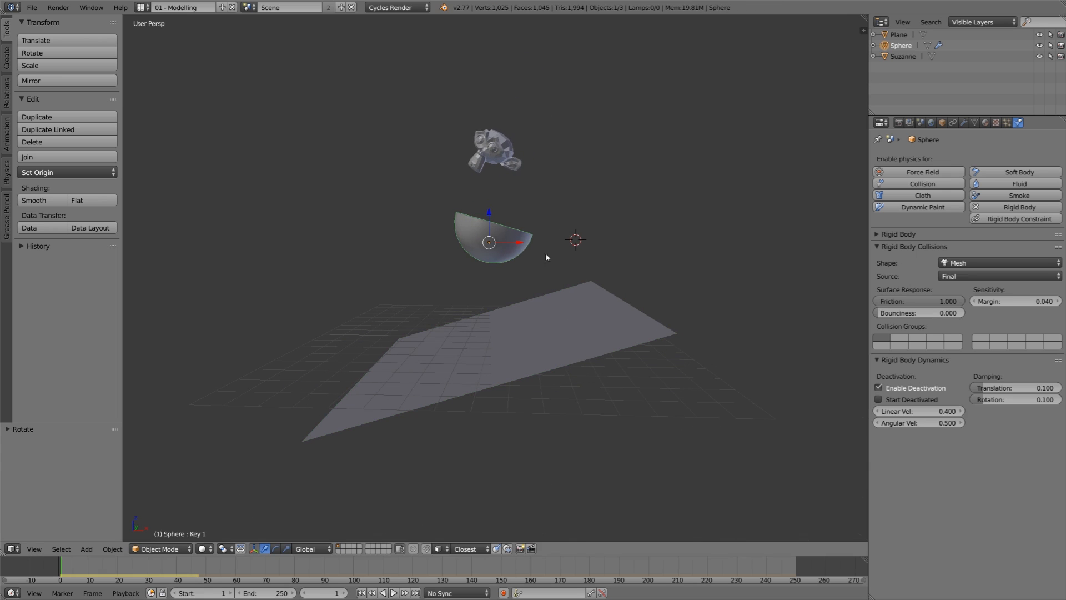
{"action": "left_click_drag", "start_coordinate": [918, 300], "coordinate": [828, 300]}
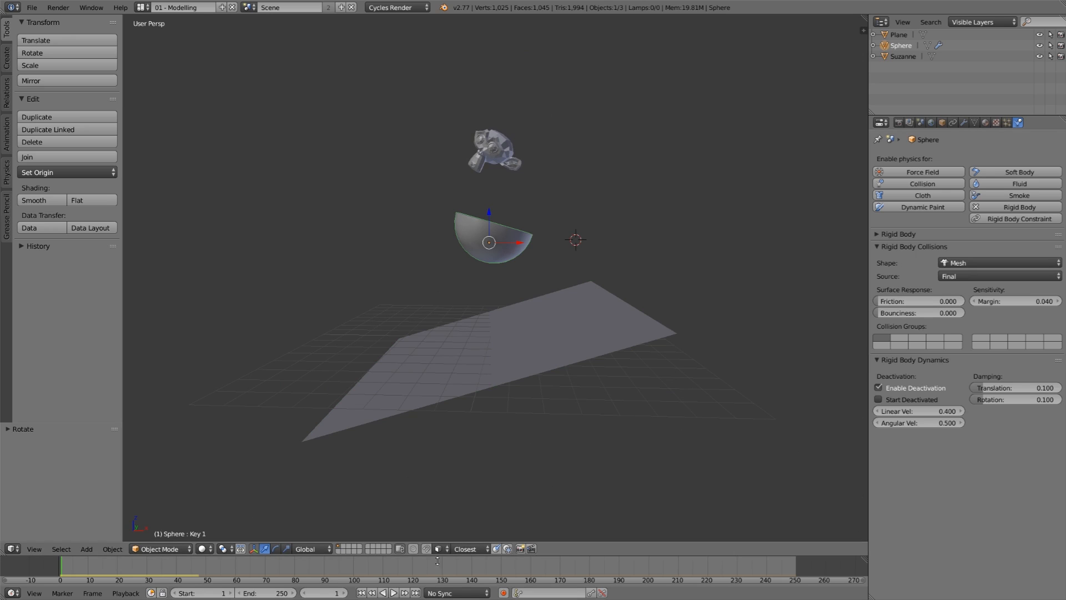
{"action": "left_click", "coordinate": [394, 593]}
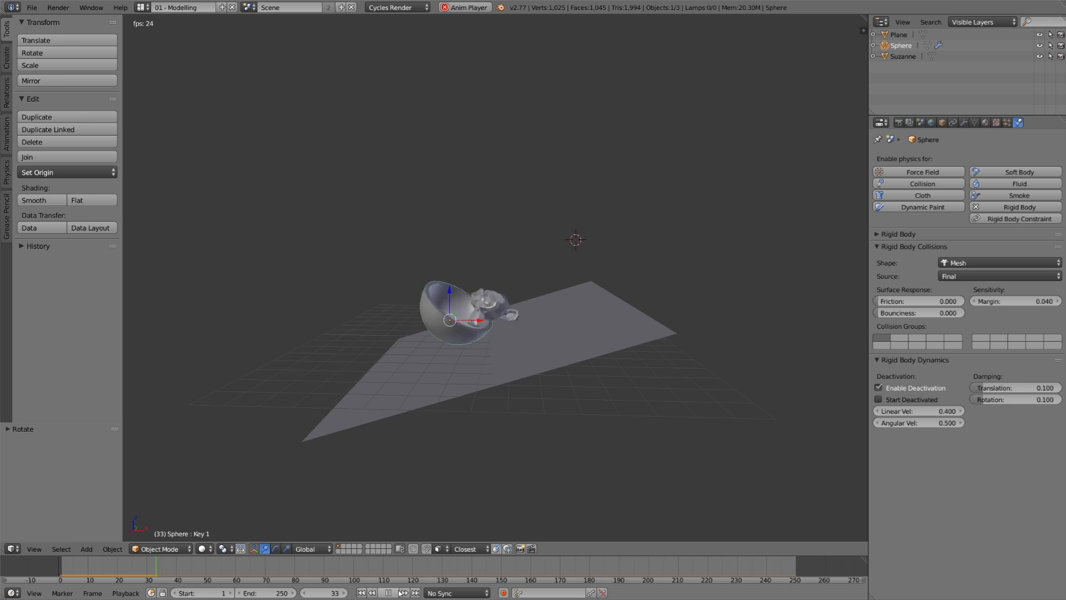
{"action": "left_click", "coordinate": [390, 593]}
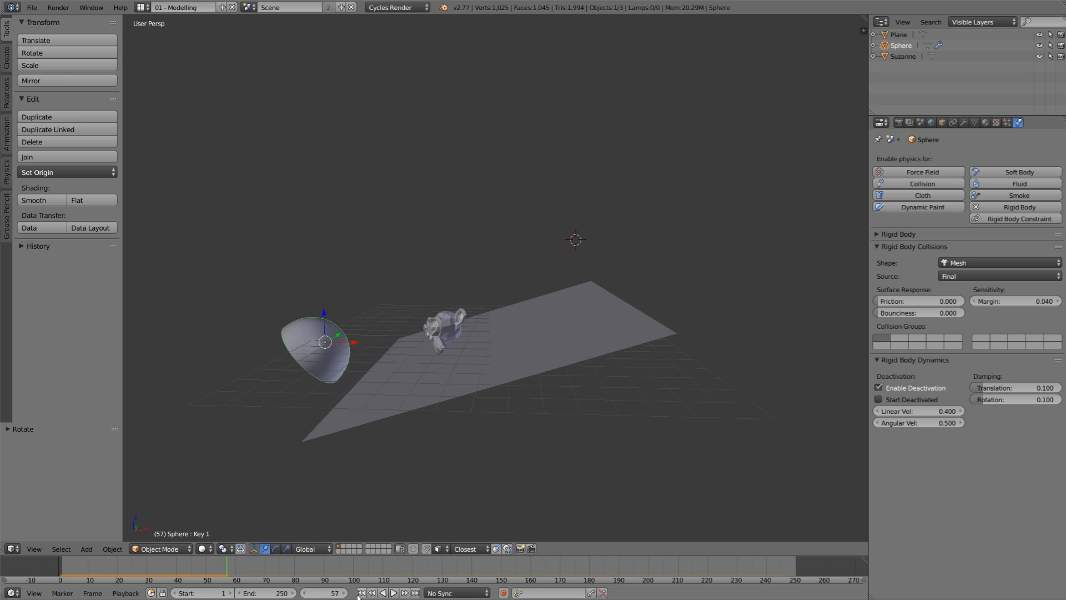
{"action": "left_click", "coordinate": [361, 593]}
Step: Set the bowl's friction to 1.000 and replay the simulation on the sloped plane
{"action": "left_click_drag", "start_coordinate": [883, 304], "coordinate": [964, 303]}
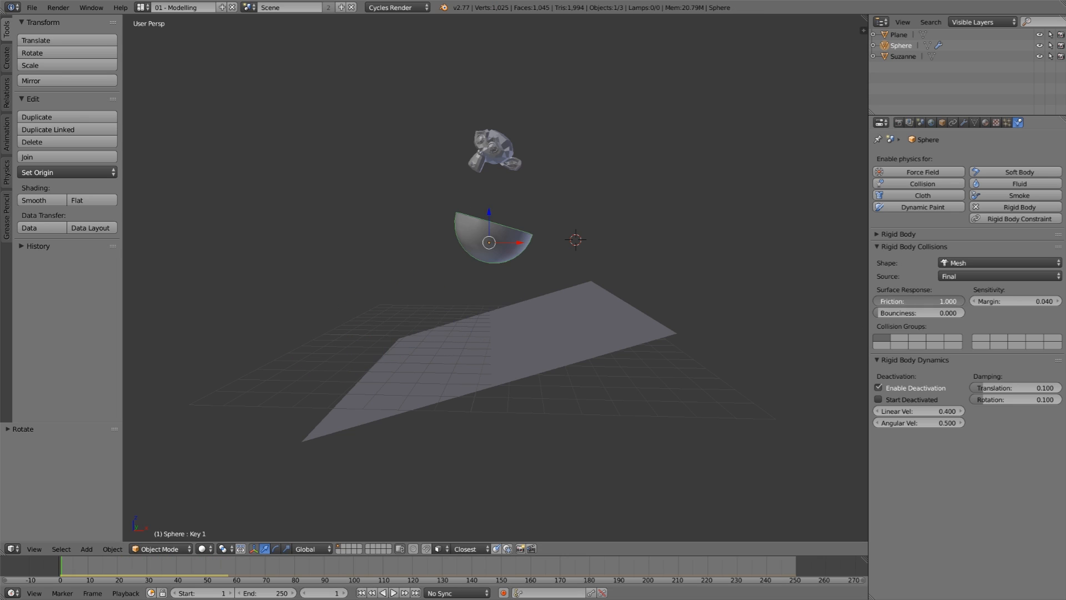
{"action": "left_click", "coordinate": [393, 596]}
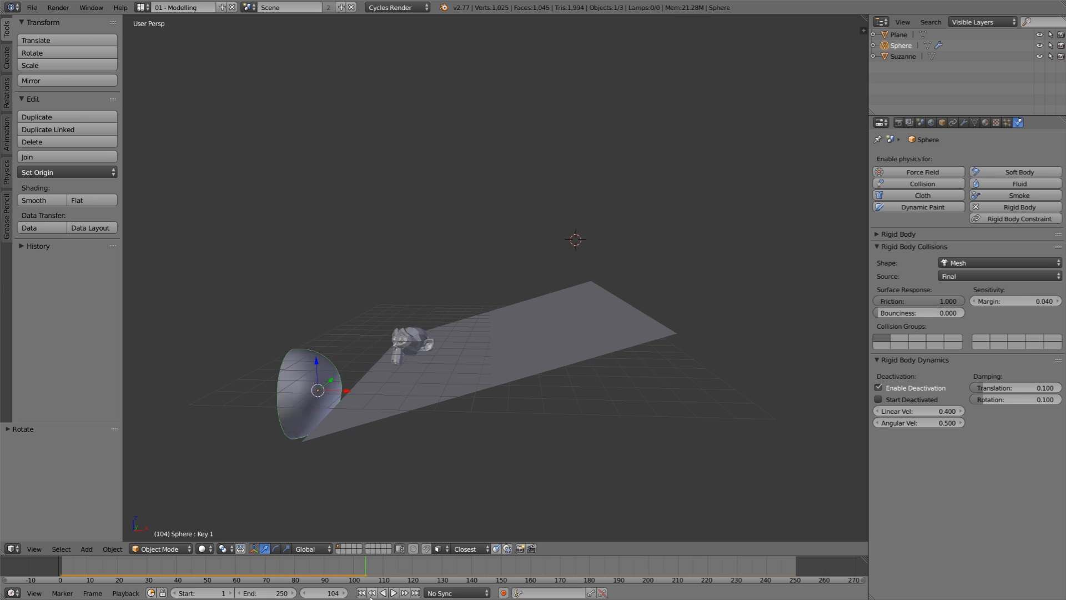
{"action": "key", "text": "Escape"}
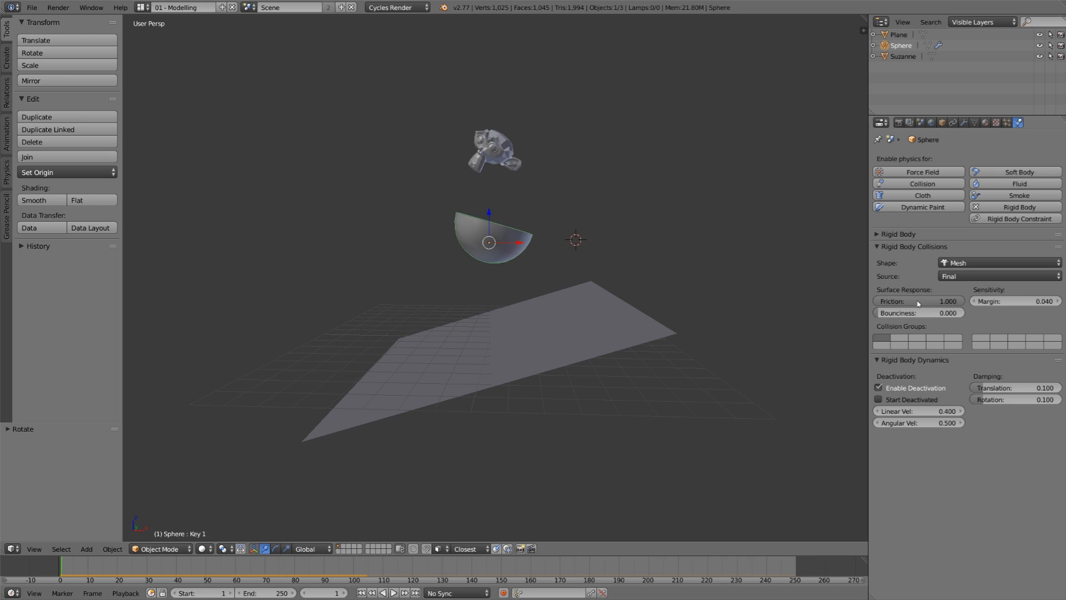
Step: Set the bowl's friction to 0.388 and bounciness to 1.000, play the simulation and return to the first frame
{"action": "left_click_drag", "start_coordinate": [920, 304], "coordinate": [967, 313]}
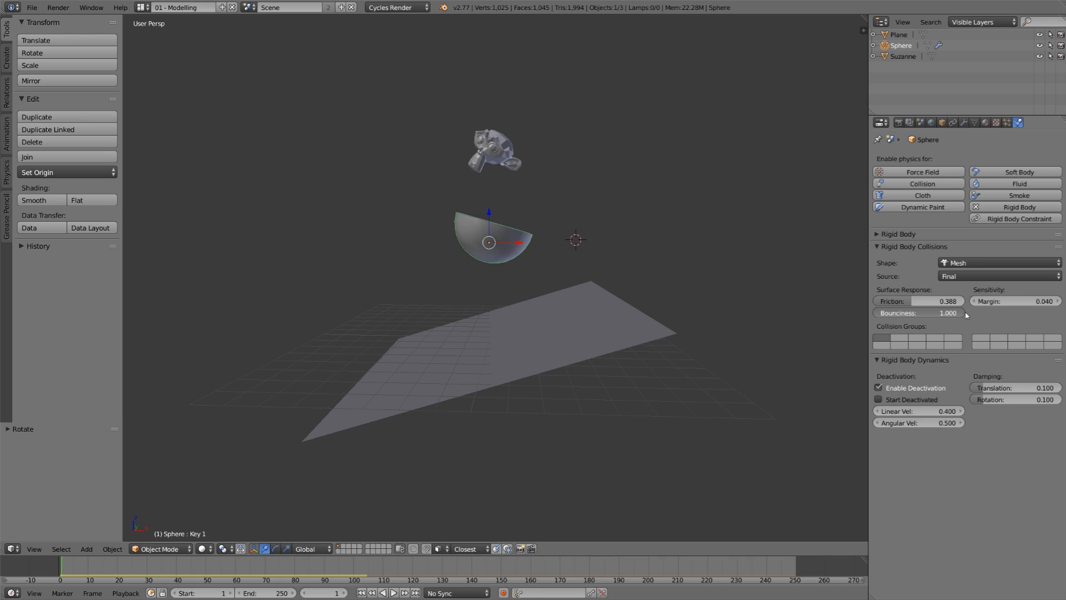
{"action": "left_click", "coordinate": [393, 593]}
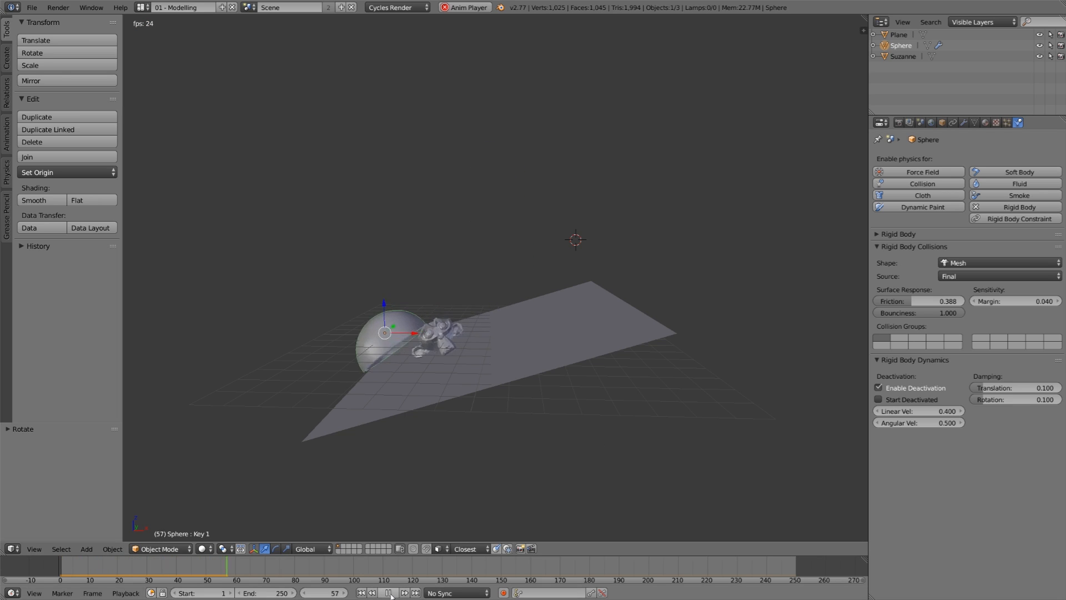
{"action": "left_click", "coordinate": [390, 593]}
{"action": "left_click", "coordinate": [362, 593]}
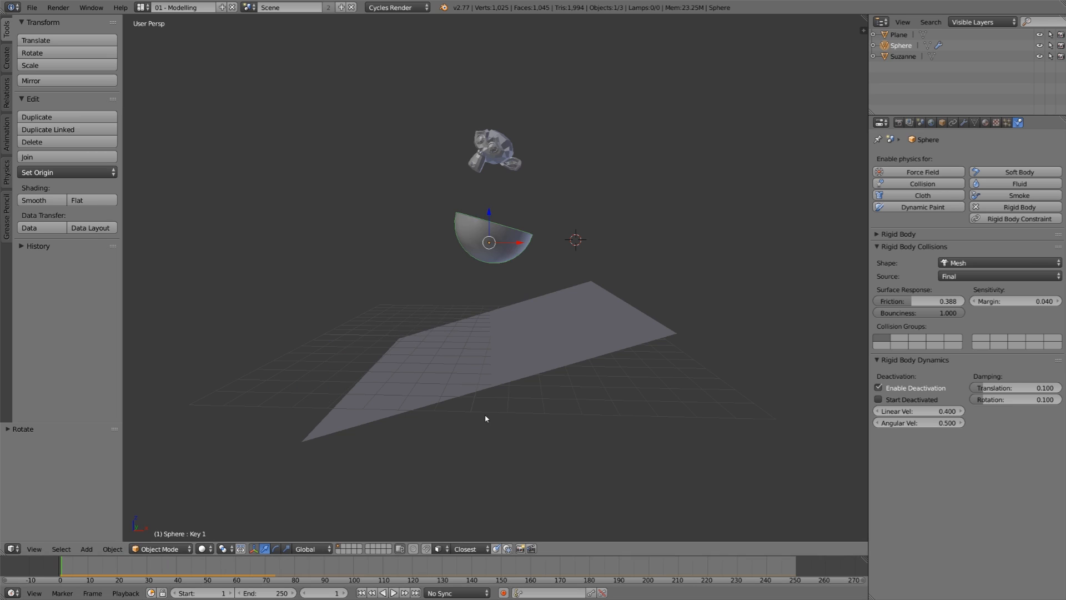
Step: Raise the plane's bounciness, set the monkey head's bounciness to 1.000 and play the simulation
{"action": "right_click", "coordinate": [497, 377]}
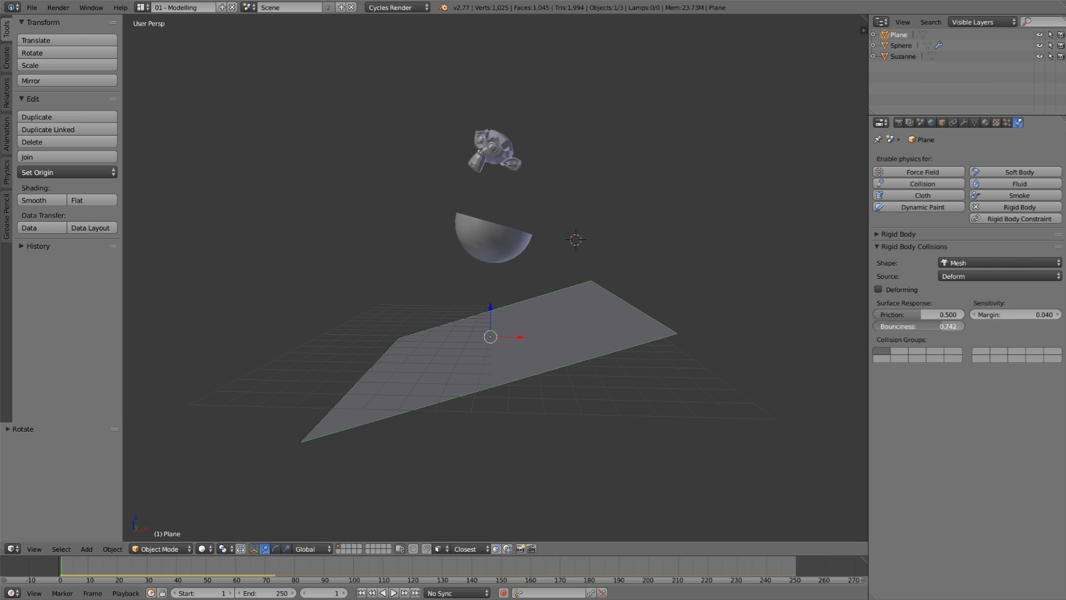
{"action": "right_click", "coordinate": [493, 149]}
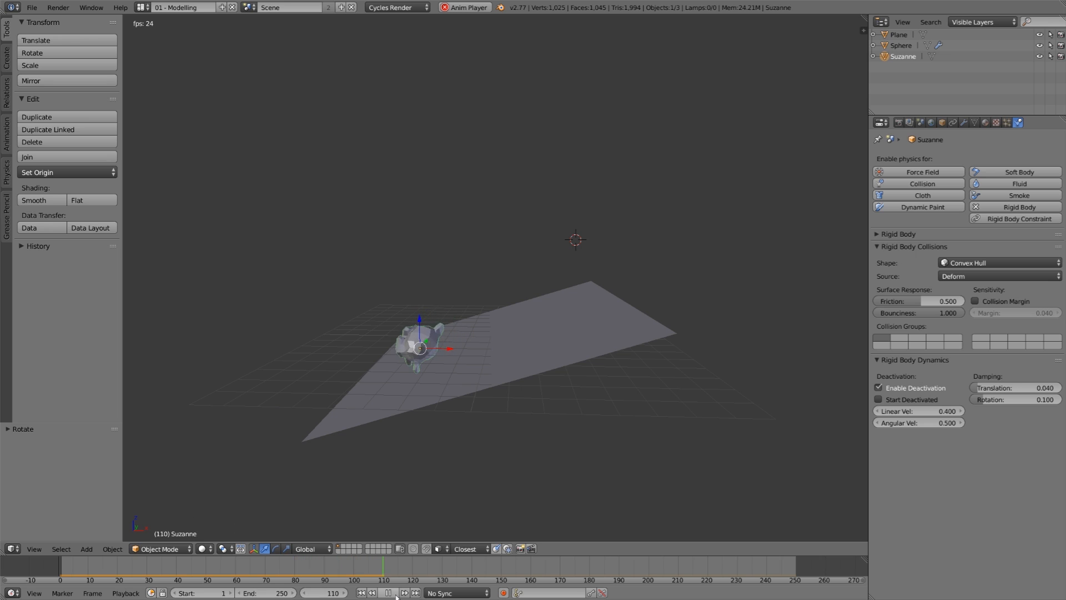
{"action": "key", "text": "Escape"}
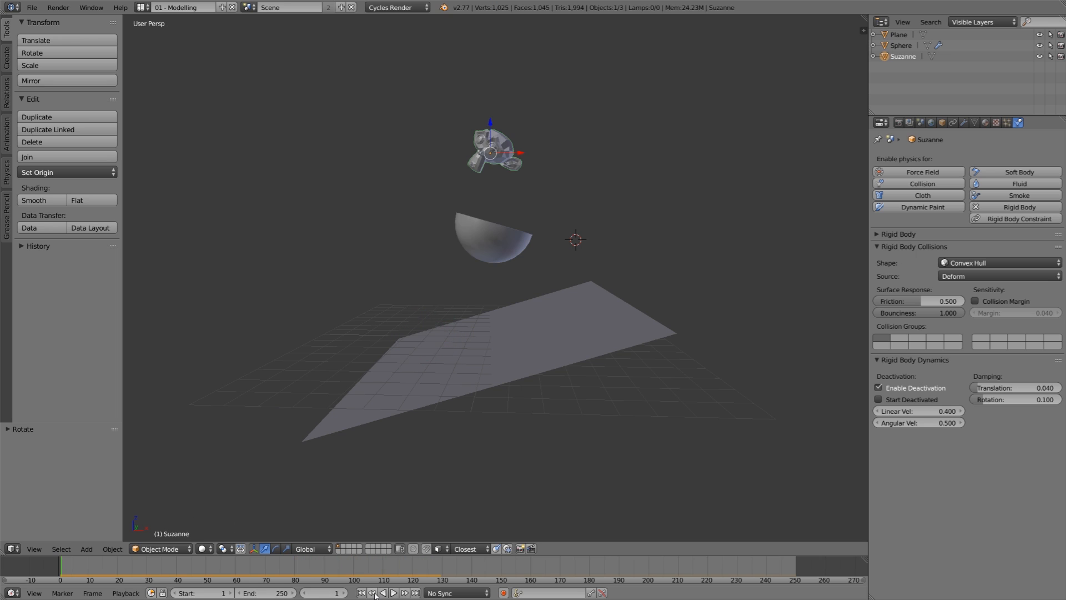
Step: Set the monkey head's rigid body mass to 25 and play the simulation from the first frame
{"action": "left_click", "coordinate": [895, 235]}
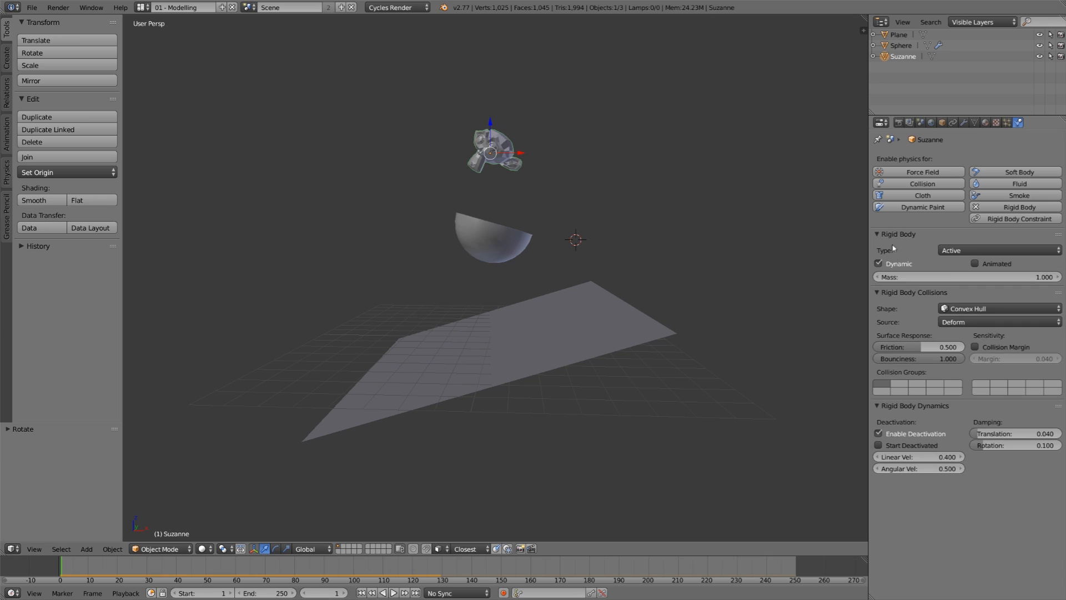
{"action": "left_click", "coordinate": [888, 278]}
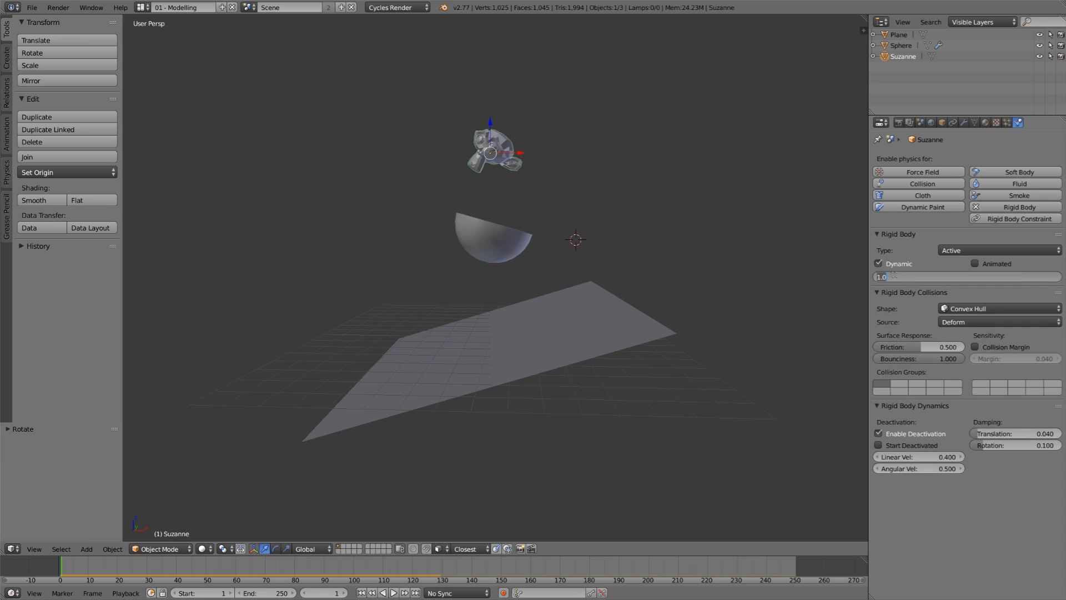
{"action": "type", "text": "25"}
{"action": "key", "text": "Return"}
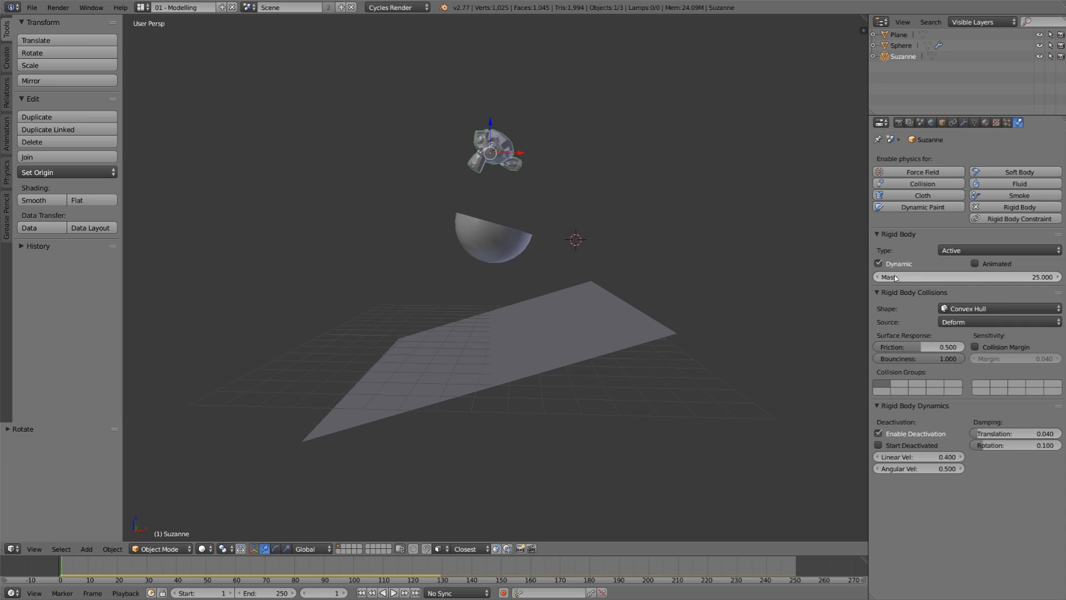
{"action": "left_click", "coordinate": [394, 593]}
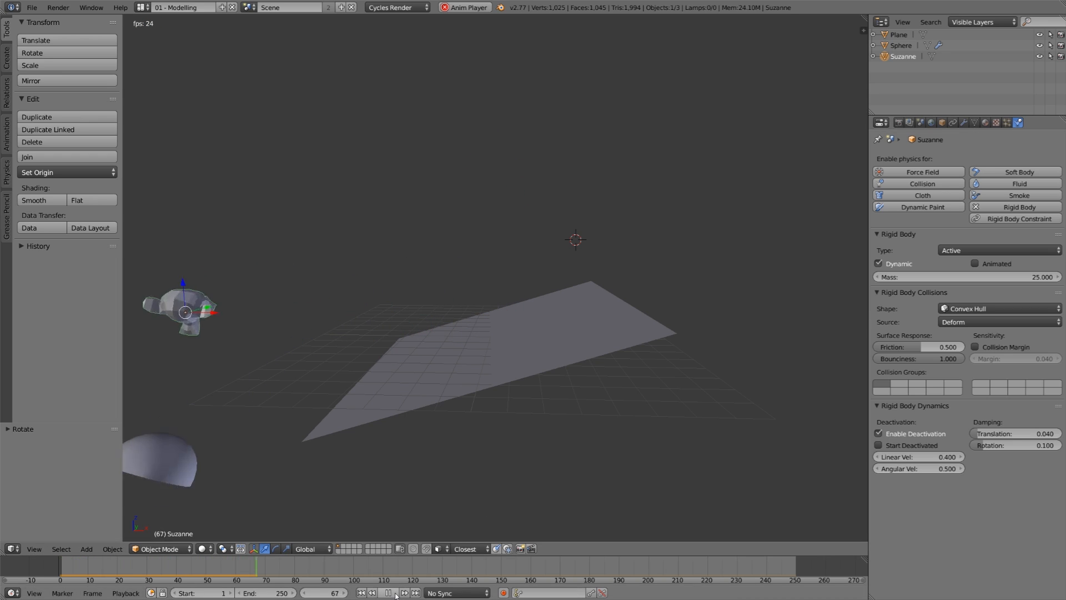
{"action": "key", "text": "Escape"}
{"action": "left_click", "coordinate": [889, 234]}
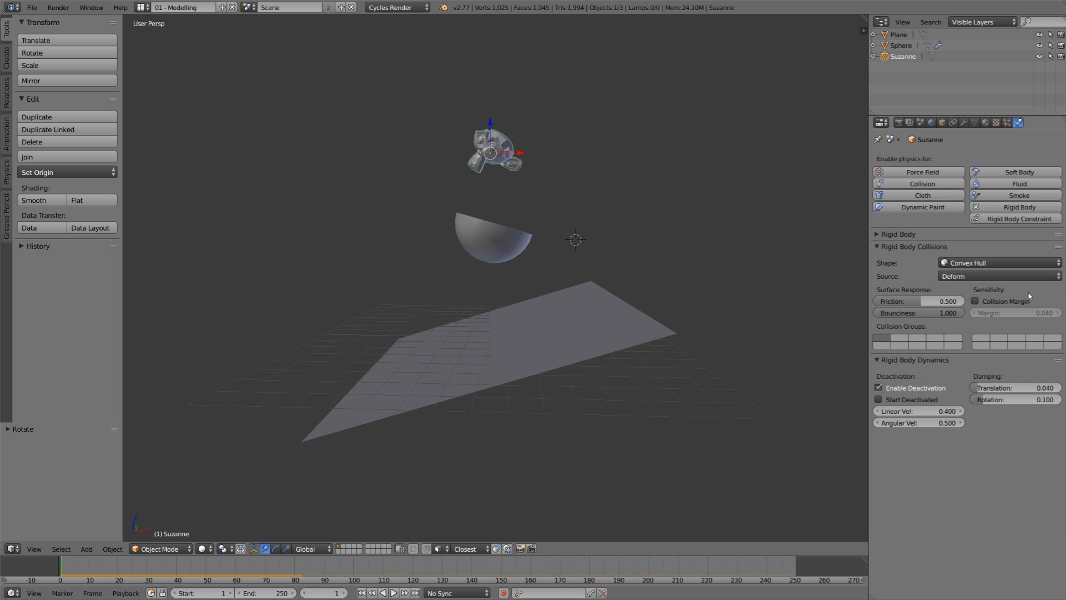
Step: Set the bowl's collision margin to 1.000 and play the simulation for about 30 frames
{"action": "right_click", "coordinate": [514, 248]}
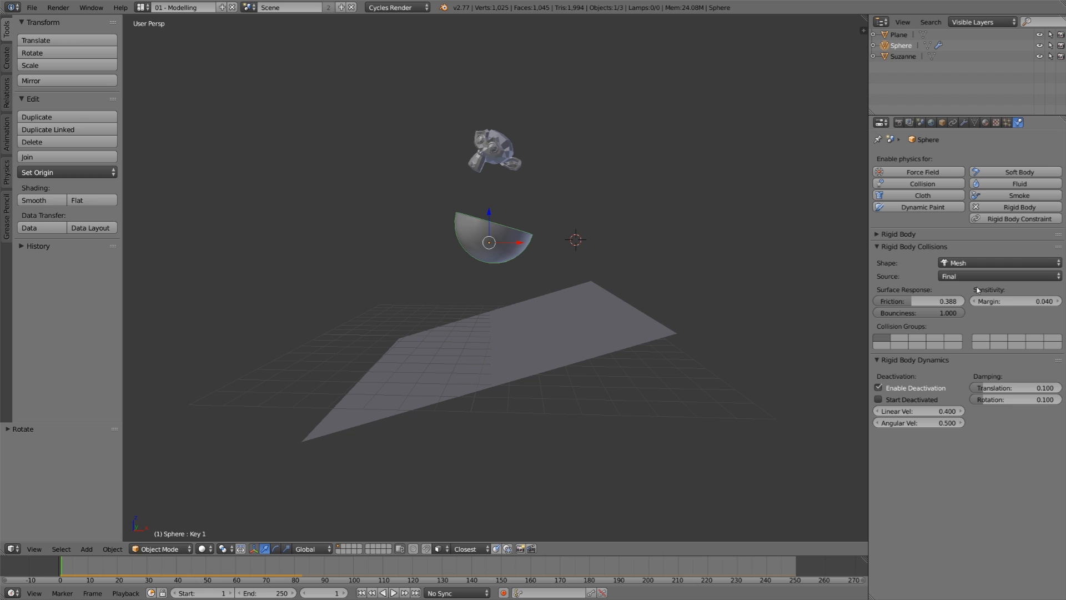
{"action": "left_click_drag", "start_coordinate": [1022, 303], "coordinate": [1063, 302]}
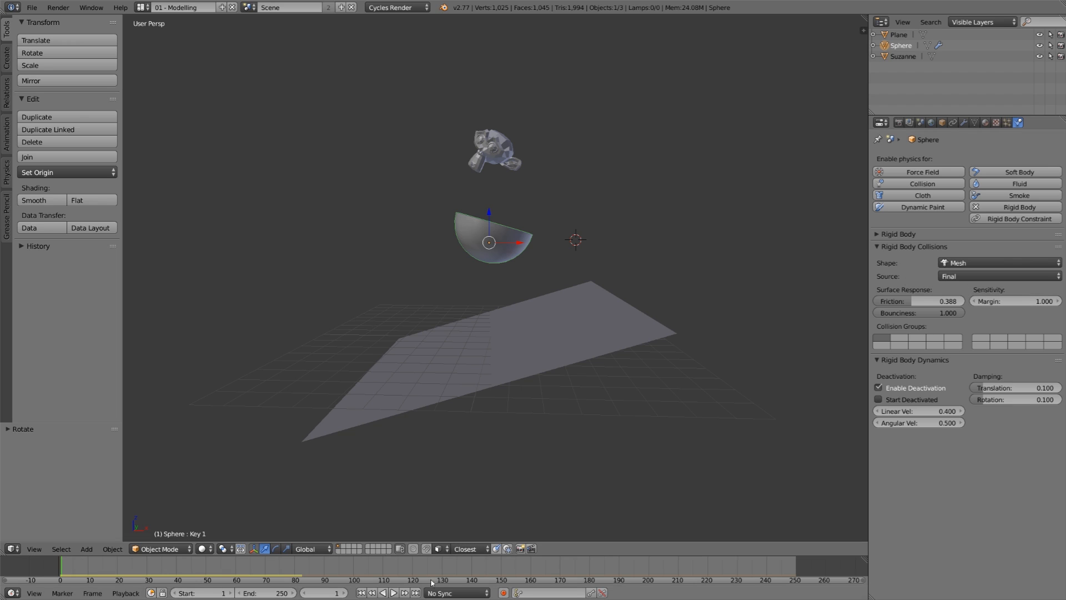
{"action": "left_click", "coordinate": [394, 593]}
{"action": "left_click", "coordinate": [394, 593]}
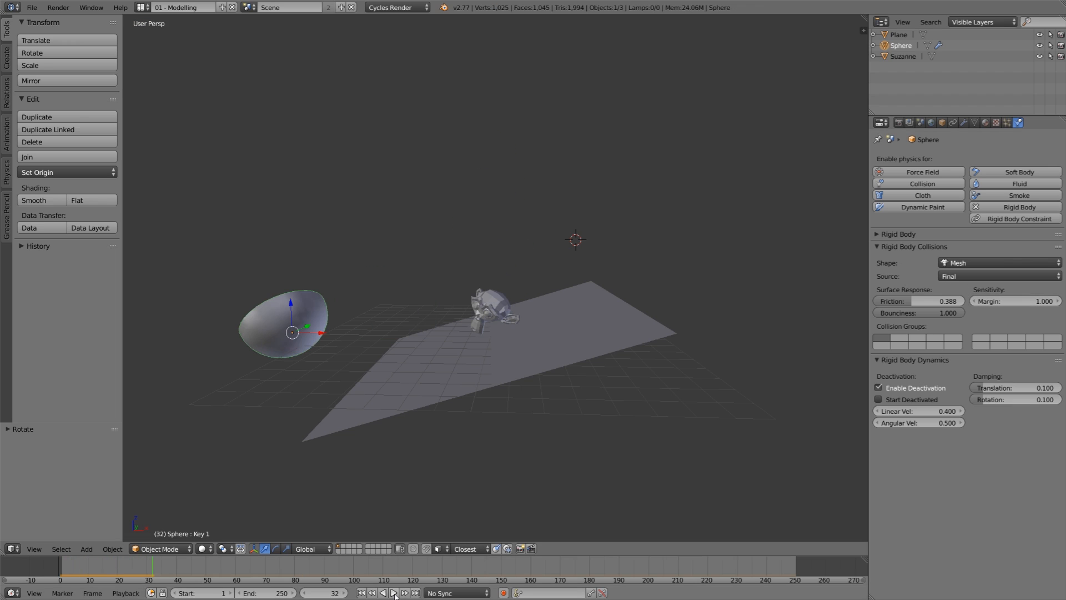
Step: Scrub the timeline back to frame 20 and examine how far the bowl stays from the plane and monkey head
{"action": "left_click", "coordinate": [131, 570]}
{"action": "left_click_drag", "start_coordinate": [131, 570], "coordinate": [128, 570]}
{"action": "scroll", "coordinate": [509, 356], "scroll_direction": "up", "scroll_amount": 2}
{"action": "middle_click_drag", "start_coordinate": [508, 355], "coordinate": [424, 424]}
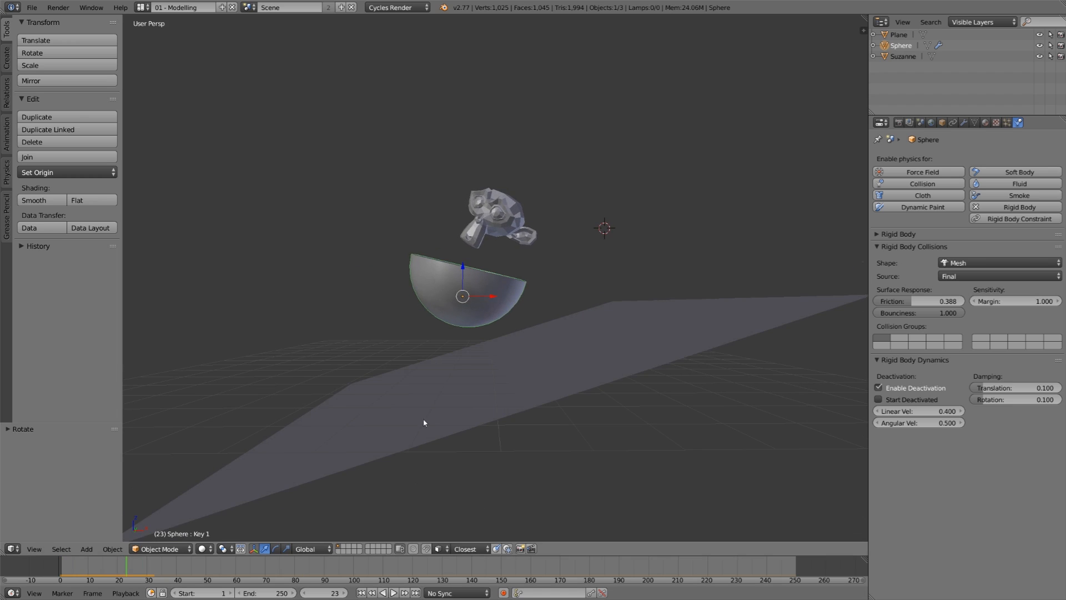
{"action": "left_click", "coordinate": [124, 566]}
{"action": "mouse_move", "coordinate": [125, 566]}
{"action": "left_mouse_down"}
{"action": "mouse_move", "coordinate": [88, 564]}
{"action": "mouse_move", "coordinate": [139, 566]}
{"action": "mouse_move", "coordinate": [113, 586]}
{"action": "mouse_move", "coordinate": [131, 563]}
{"action": "mouse_move", "coordinate": [119, 566]}
{"action": "left_mouse_up"}
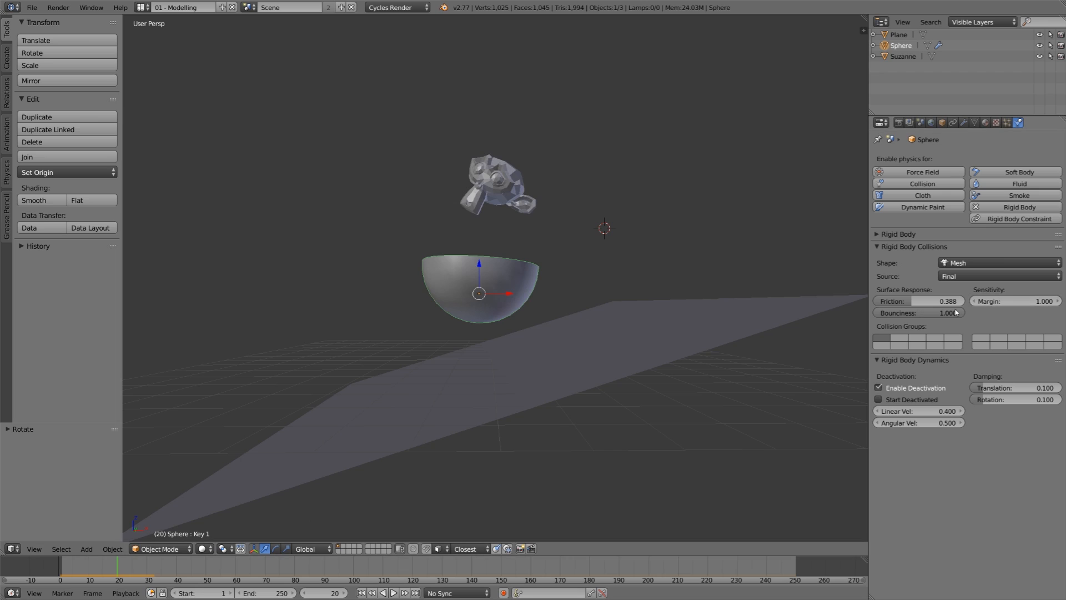
Step: Set the bowl's collision margin to 0.000, replay the simulation from the first frame and rewind it
{"action": "left_click_drag", "start_coordinate": [1015, 306], "coordinate": [977, 306]}
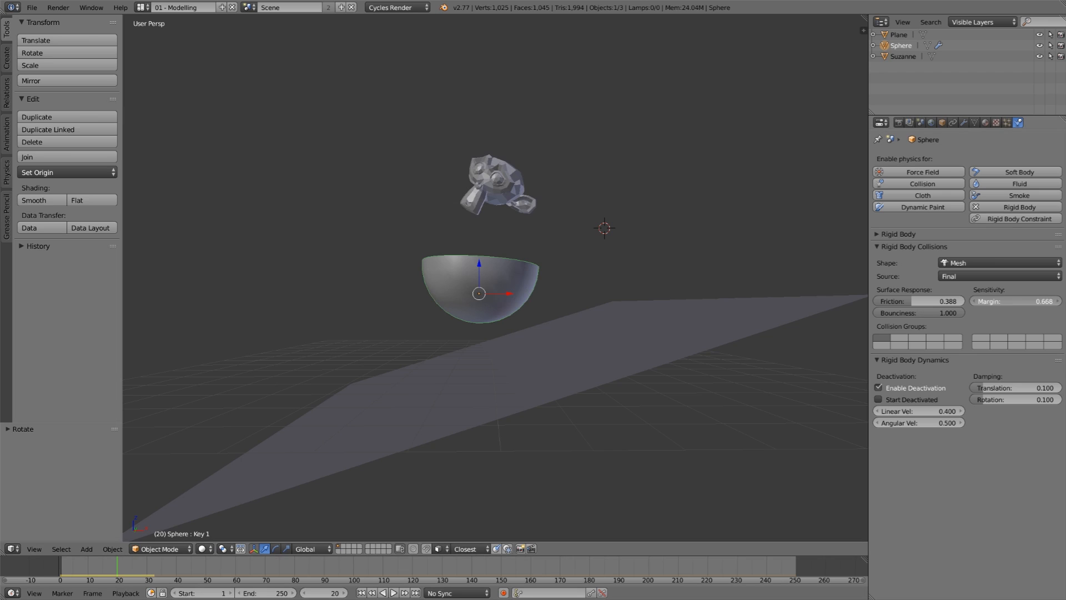
{"action": "left_click", "coordinate": [1033, 305]}
{"action": "type", "text": "000"}
{"action": "key", "text": "Return"}
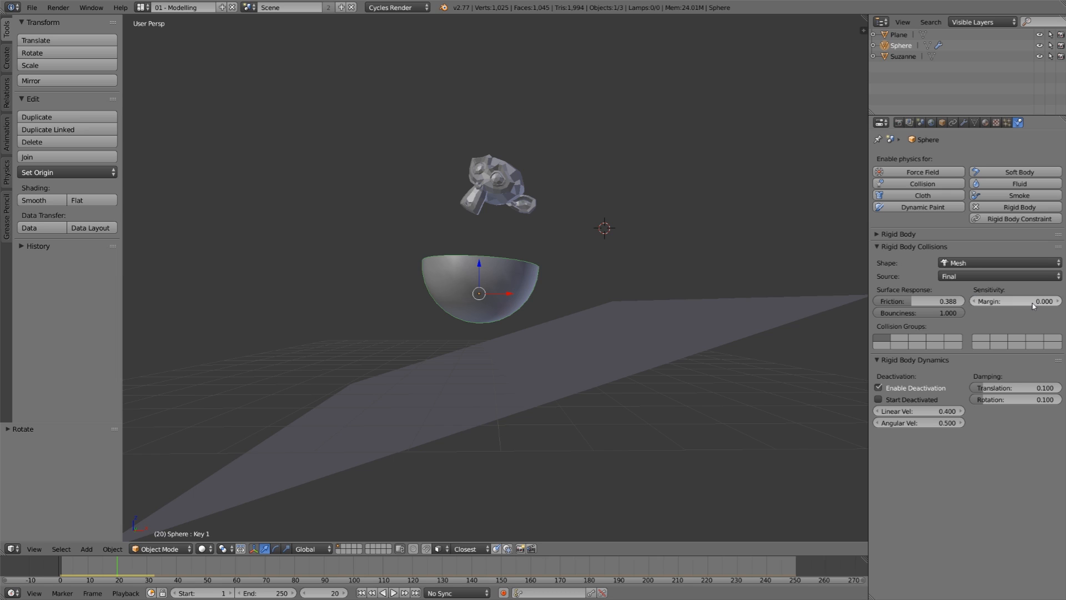
{"action": "left_click", "coordinate": [361, 593]}
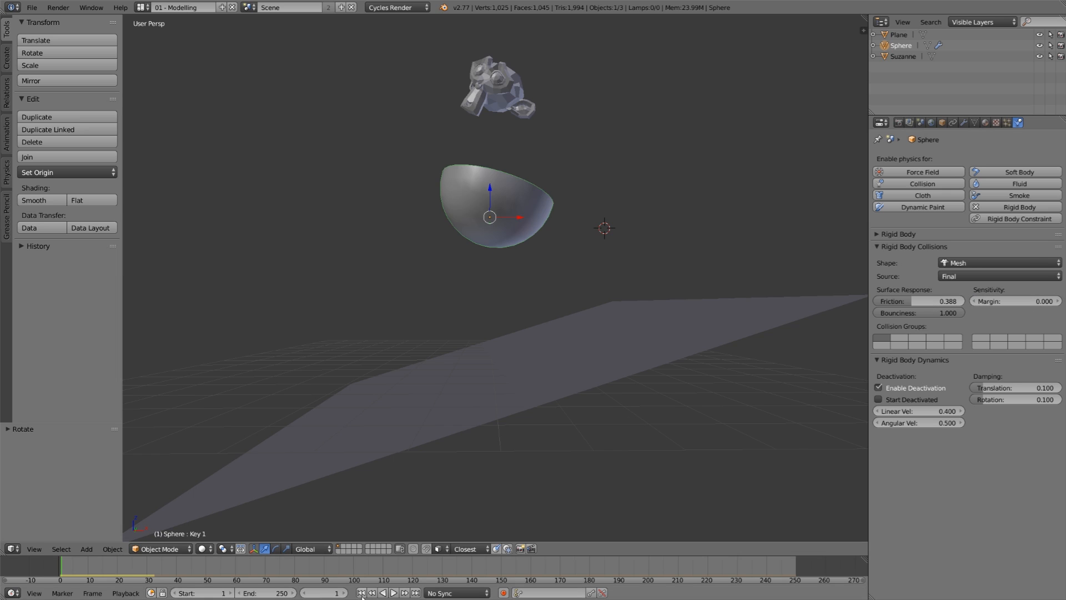
{"action": "left_click", "coordinate": [392, 593]}
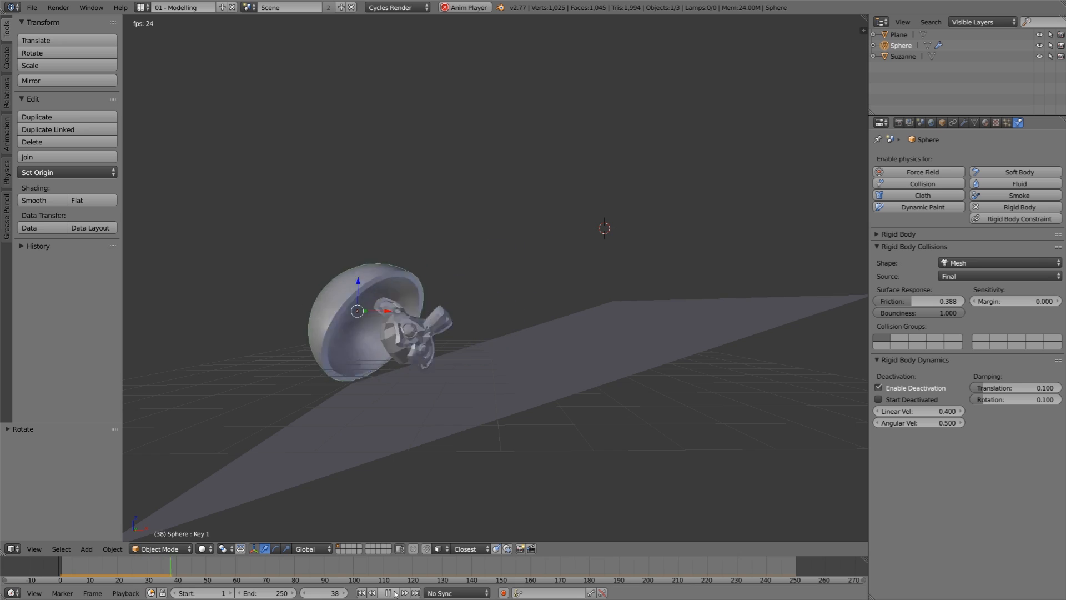
{"action": "left_click", "coordinate": [391, 593]}
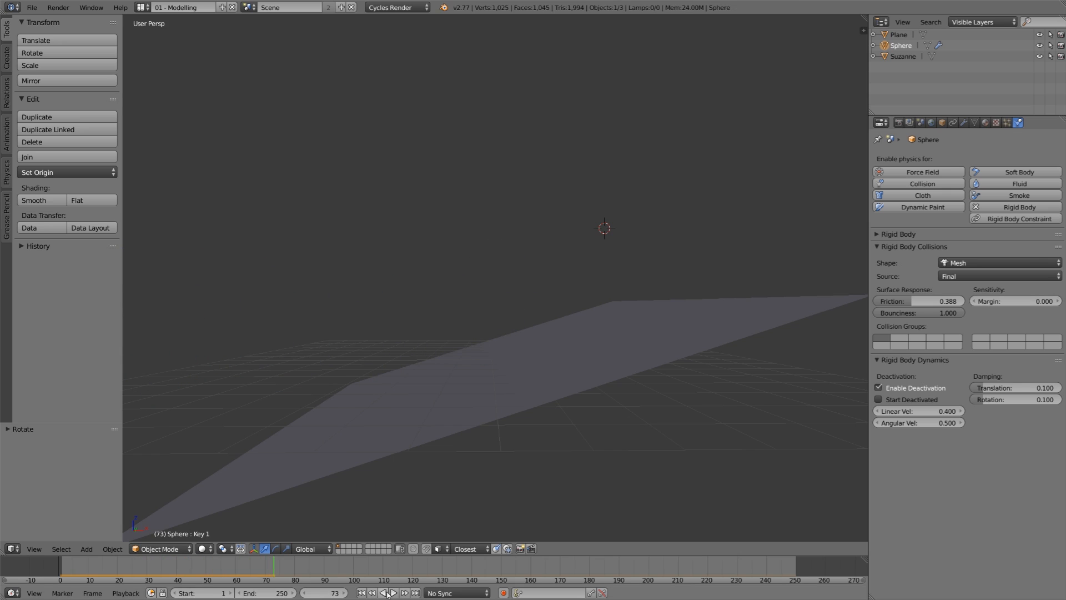
{"action": "left_click", "coordinate": [361, 593]}
Step: Switch the bowl's collision shape to Convex Hull to show its Collision Margin option, and restore the shape to Mesh
{"action": "left_click", "coordinate": [1000, 263]}
{"action": "left_click", "coordinate": [1019, 197]}
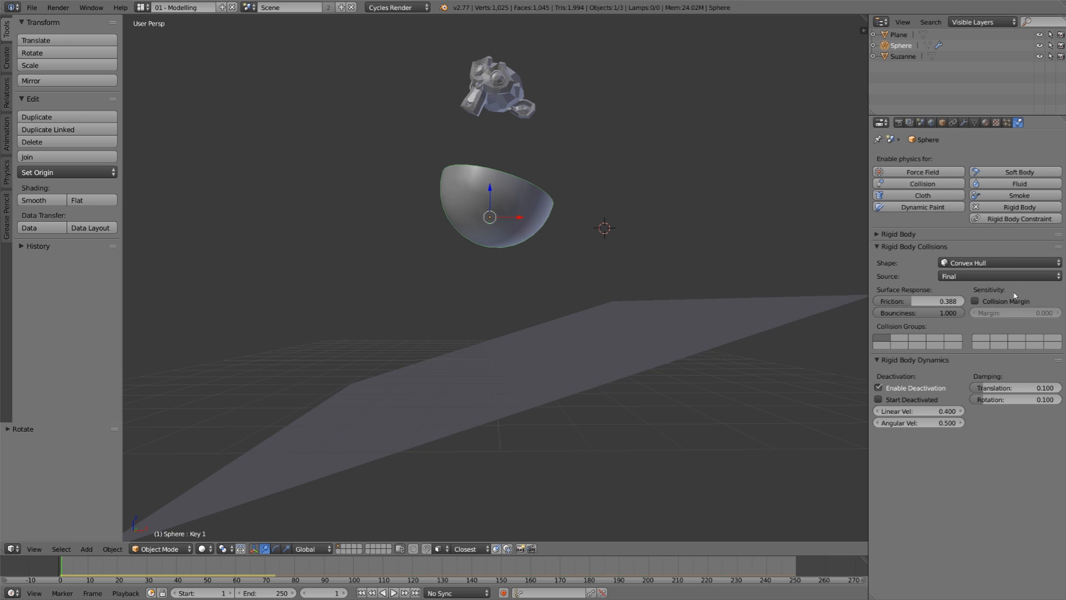
{"action": "left_click", "coordinate": [1021, 261]}
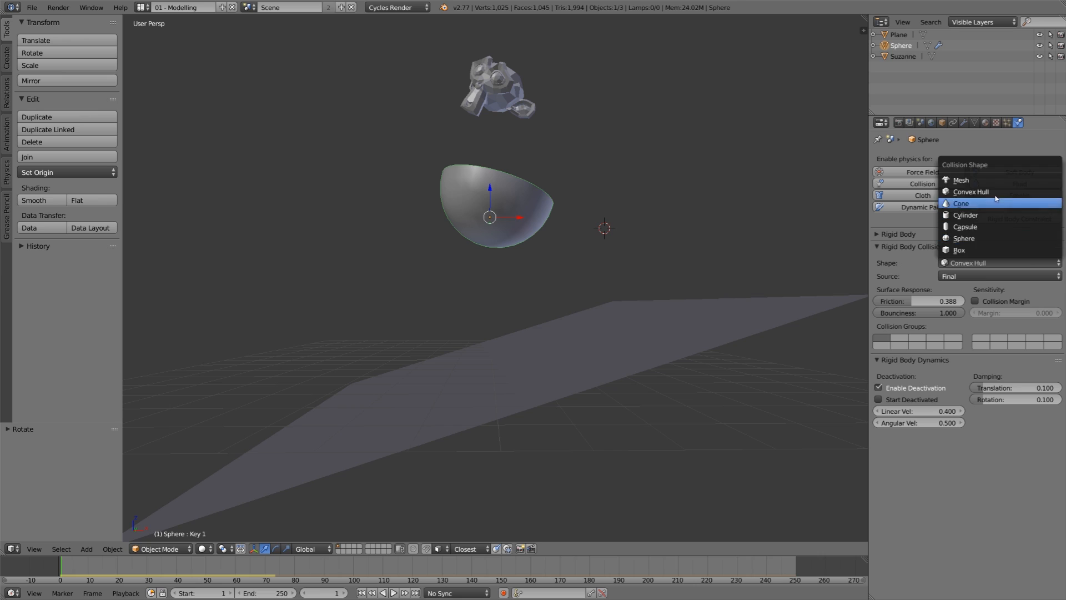
{"action": "left_click", "coordinate": [993, 186]}
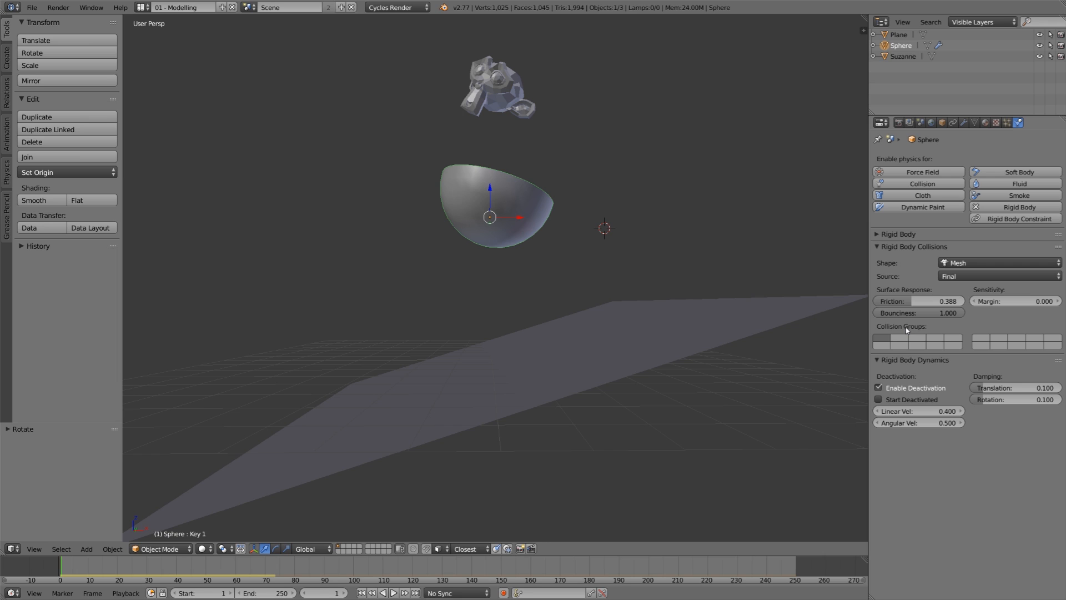
{"action": "middle_click_drag", "start_coordinate": [809, 355], "coordinate": [797, 370]}
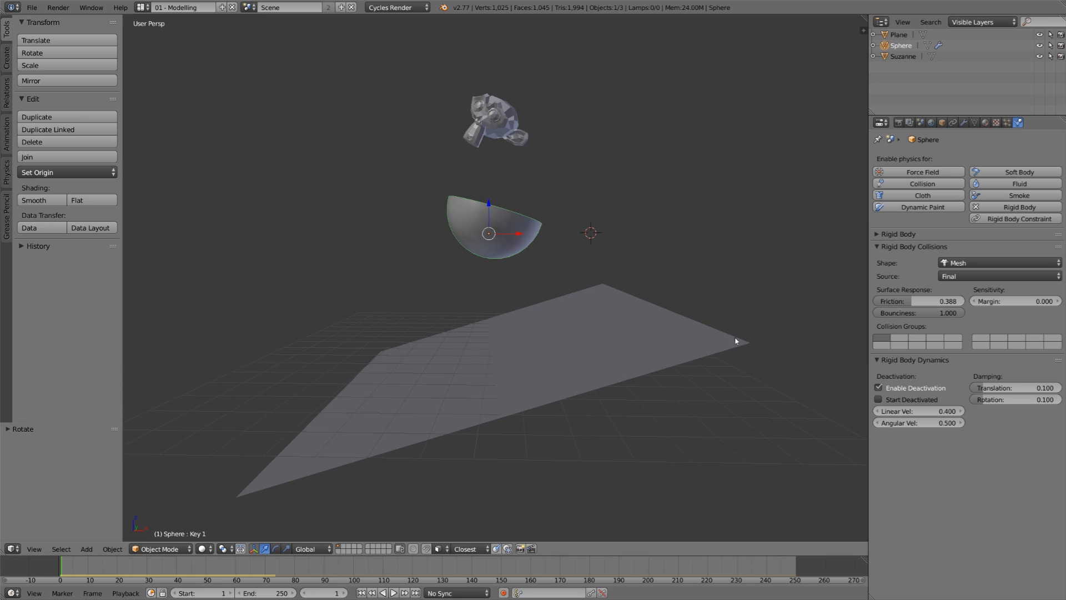
Step: Move the bowl to the second collision group, play the simulation and return to the first frame
{"action": "left_click", "coordinate": [899, 337]}
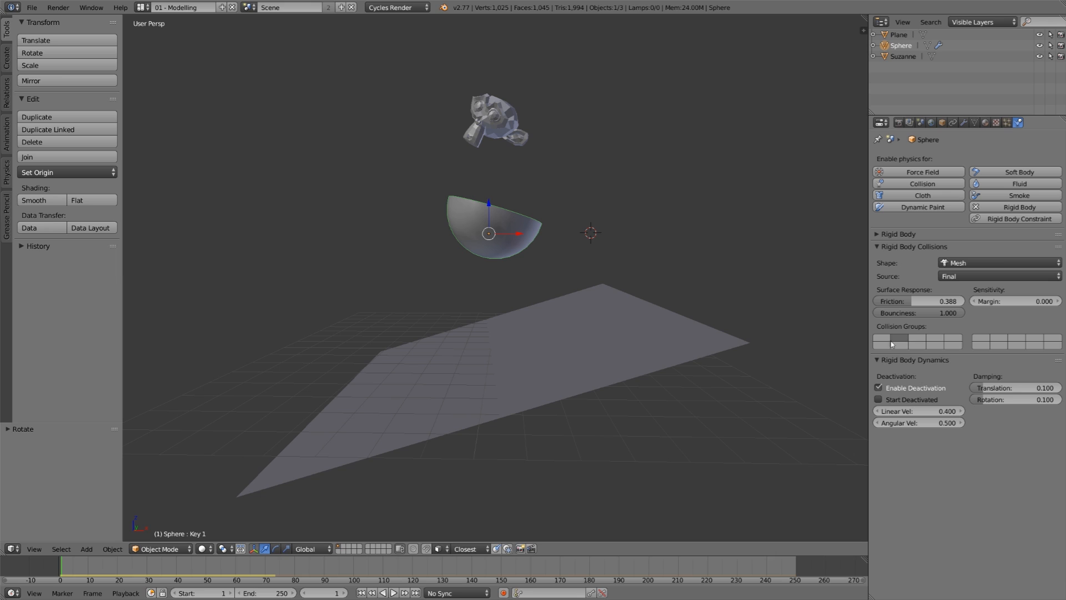
{"action": "left_click", "coordinate": [393, 593]}
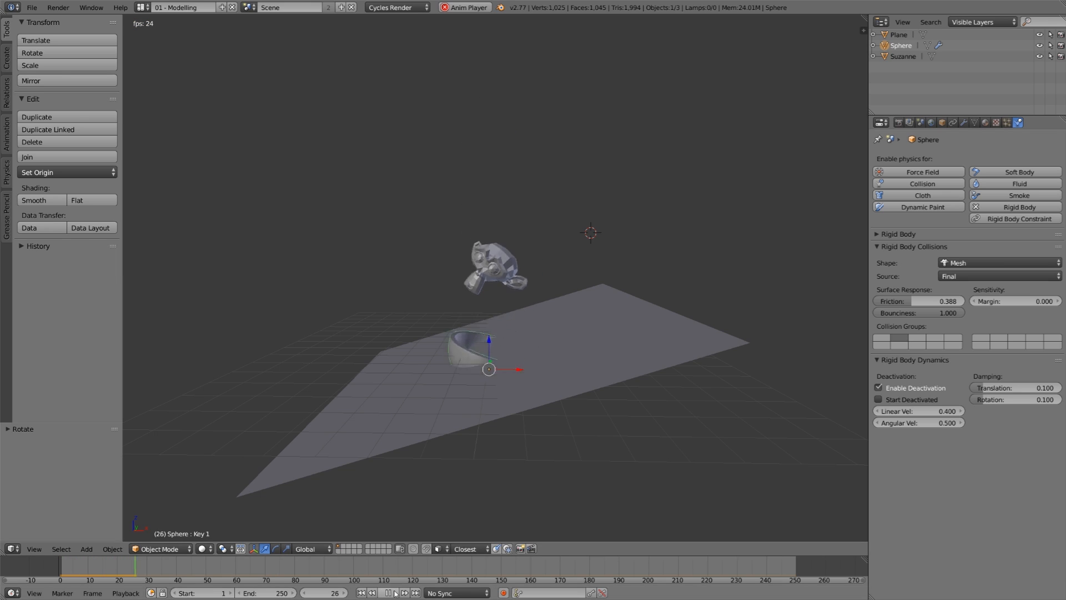
{"action": "key", "text": "Escape"}
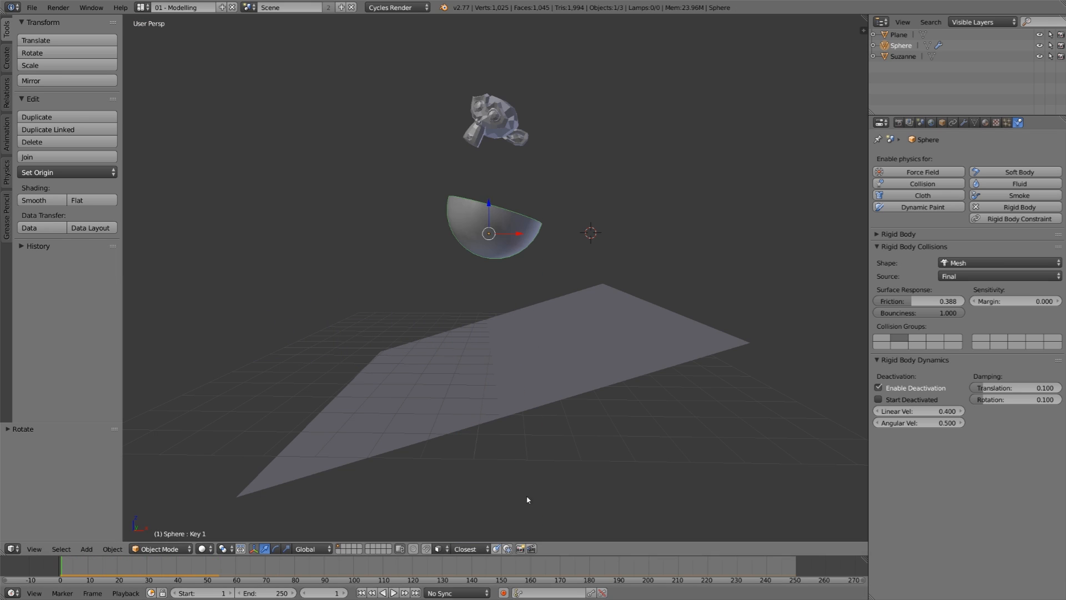
Step: Add the plane to the second collision group alongside the first, replay the simulation to past frame 60 and rewind it
{"action": "right_click", "coordinate": [559, 386]}
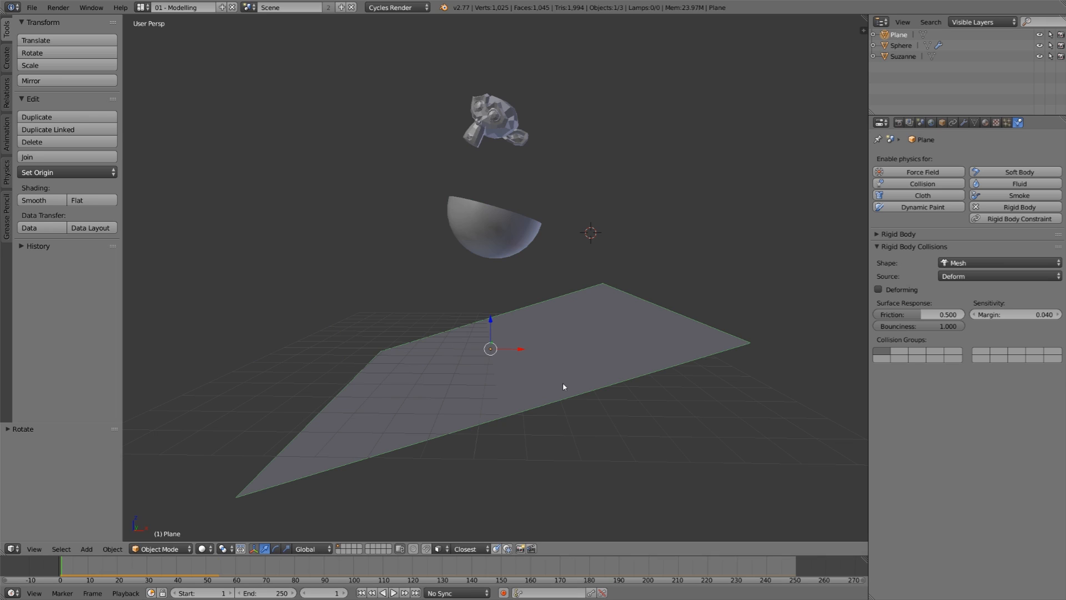
{"action": "left_click", "coordinate": [899, 351], "text": "shift"}
{"action": "left_click", "coordinate": [394, 593]}
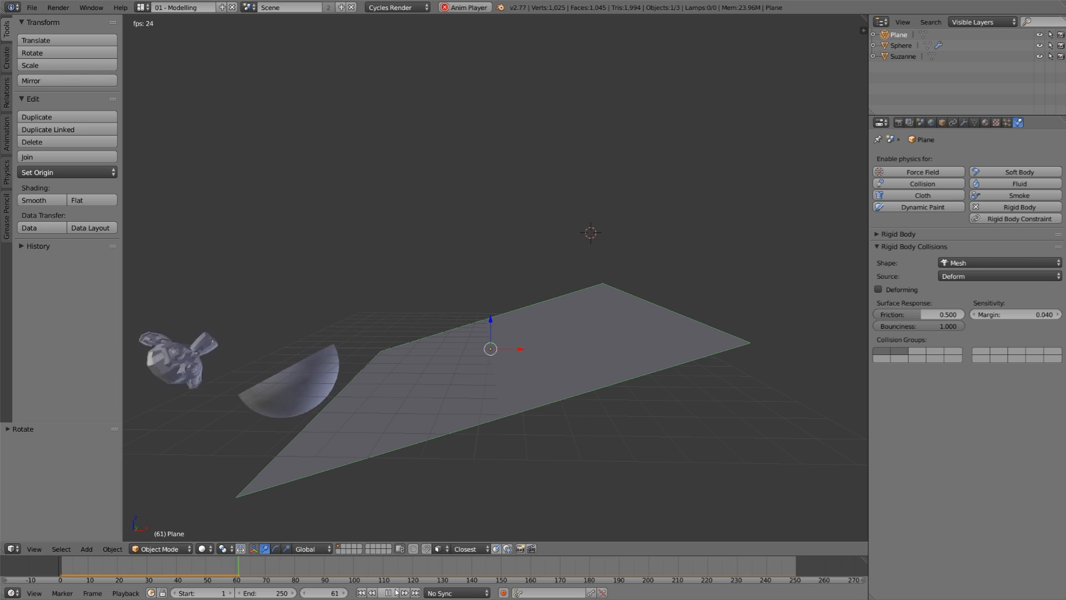
{"action": "left_click", "coordinate": [394, 593]}
{"action": "left_click", "coordinate": [362, 593]}
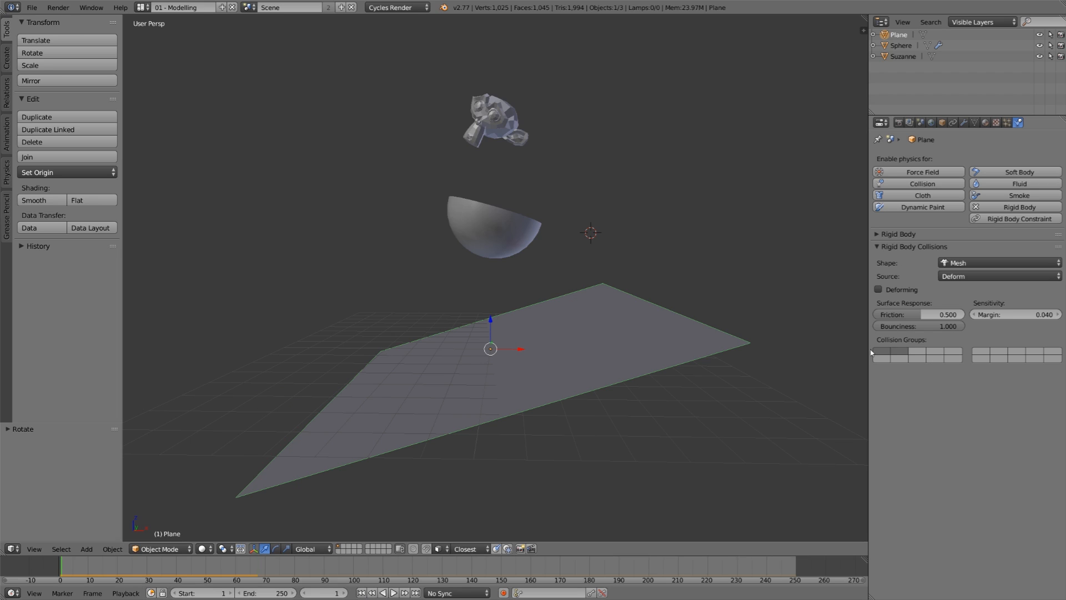
Step: Clear the tilted plane's rotation so that it lies flat beneath the bowl
{"action": "right_click", "coordinate": [497, 233]}
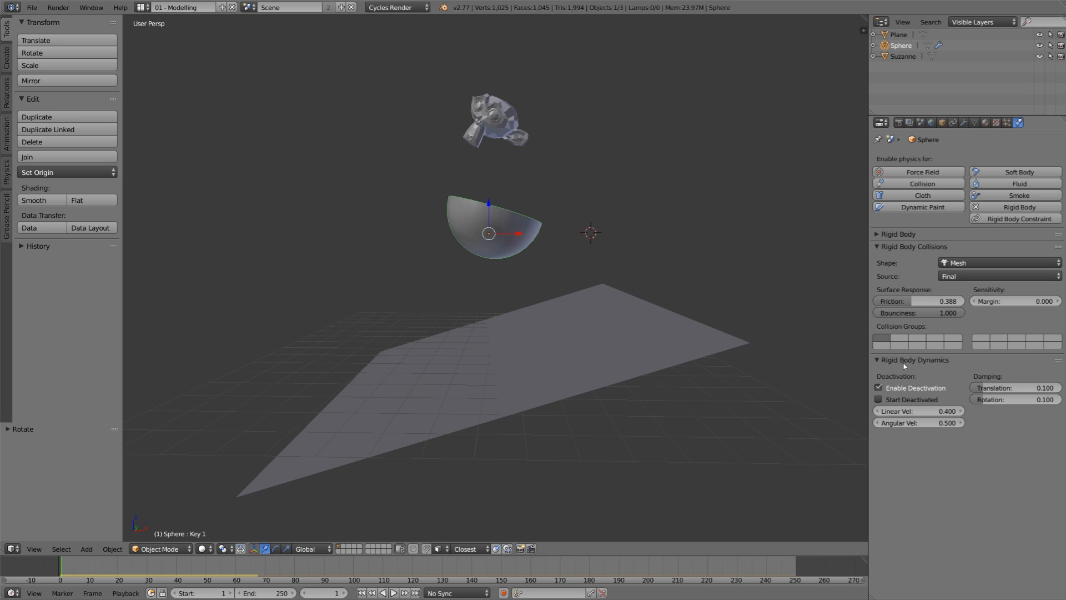
{"action": "right_click", "coordinate": [644, 355]}
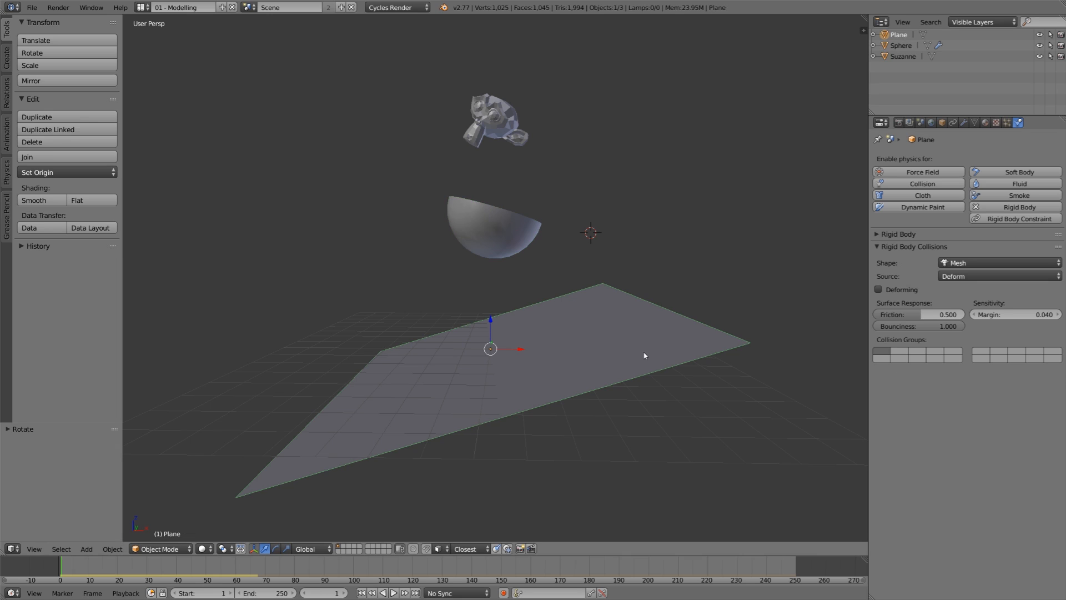
{"action": "key", "text": "alt+r"}
{"action": "right_click", "coordinate": [520, 252]}
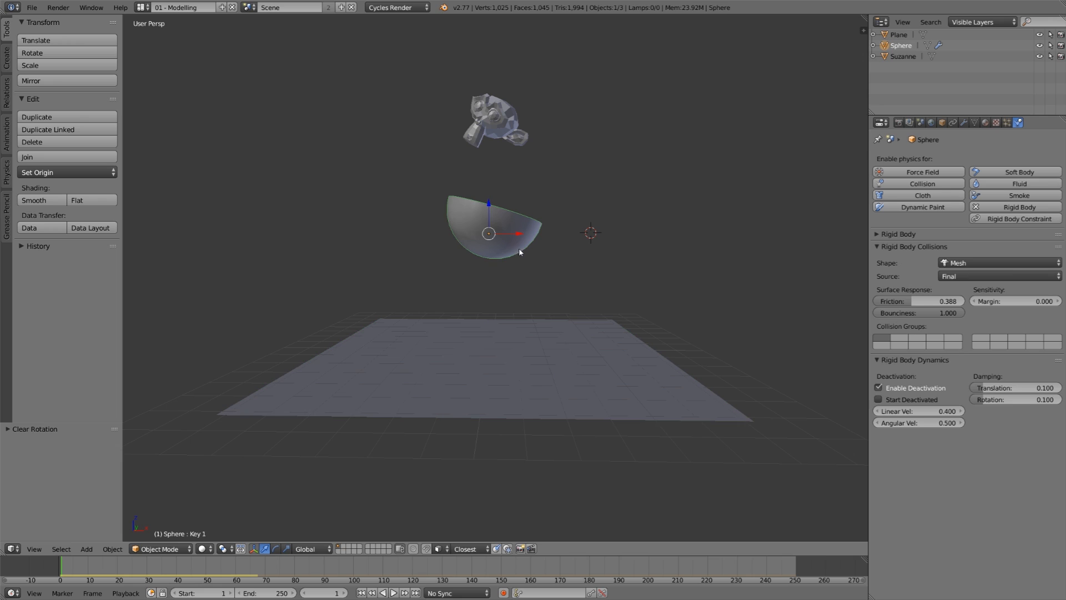
{"action": "right_click", "coordinate": [617, 382]}
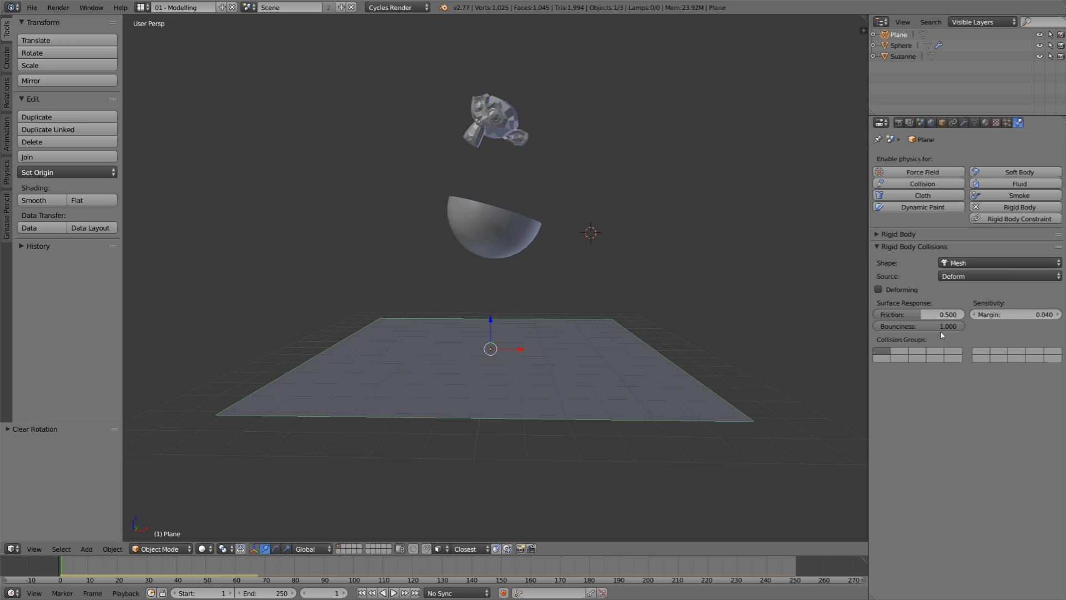
Step: Set the bounciness of the monkey head and the bowl to 0.000
{"action": "right_click", "coordinate": [517, 113]}
{"action": "left_click", "coordinate": [944, 313]}
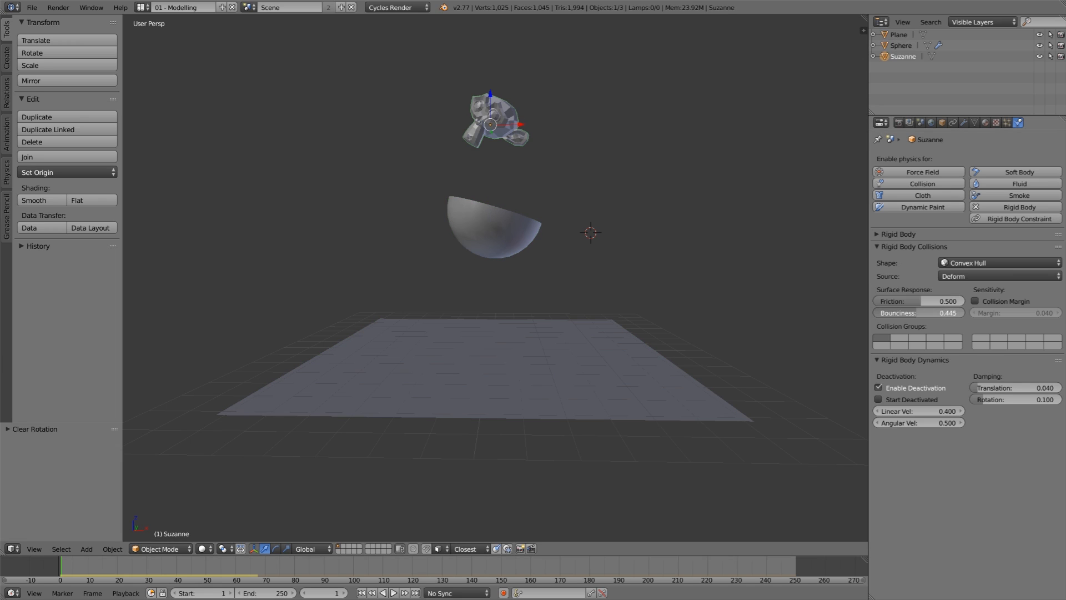
{"action": "type", "text": "0"}
{"action": "key", "text": "Return"}
{"action": "right_click", "coordinate": [522, 249]}
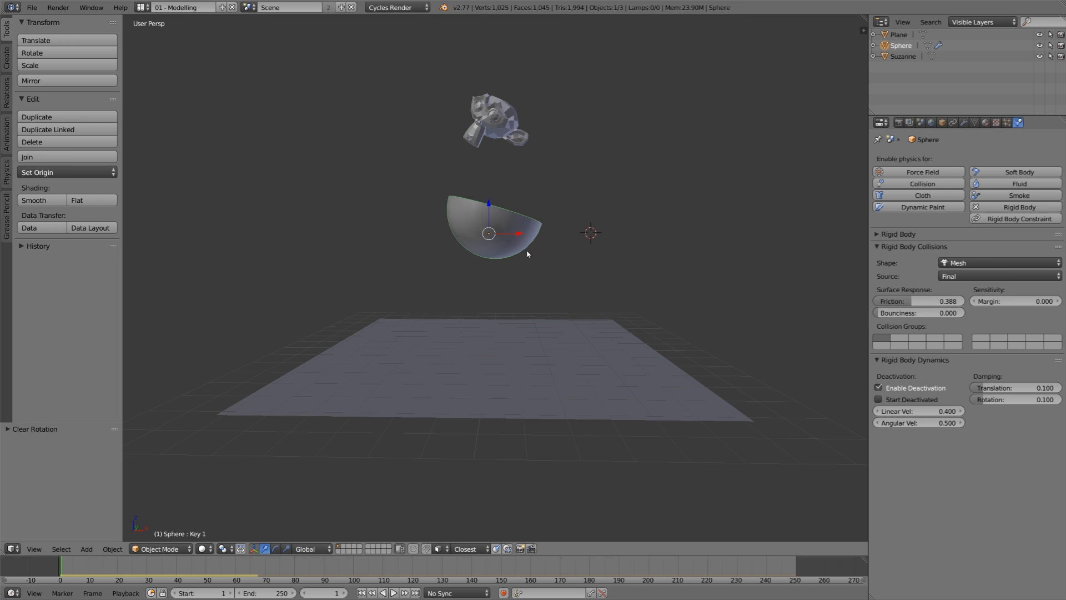
Step: Raise the monkey head's deactivation linear velocity to 182.900 and angular velocity to 183.000
{"action": "left_click_drag", "start_coordinate": [921, 413], "coordinate": [978, 423]}
{"action": "right_click", "coordinate": [494, 120]}
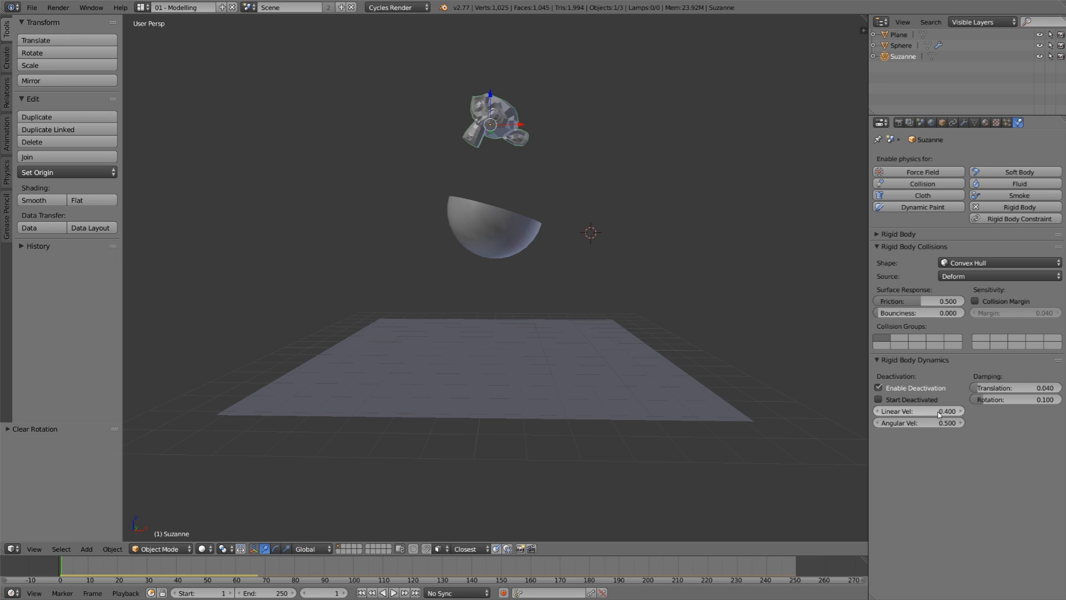
{"action": "left_click_drag", "start_coordinate": [937, 412], "coordinate": [938, 423]}
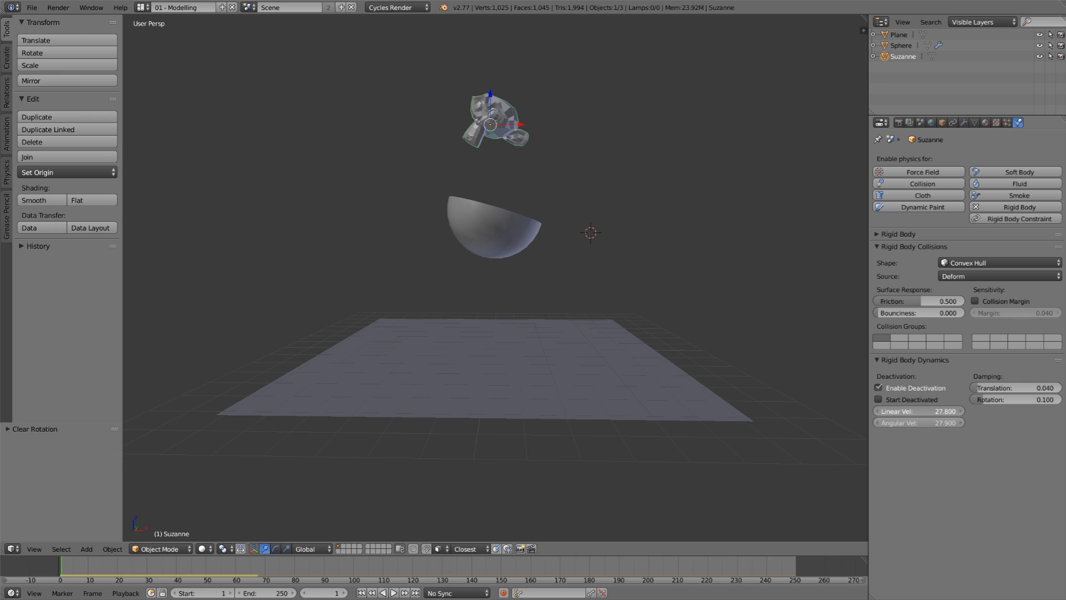
{"action": "left_click_drag", "start_coordinate": [938, 423], "coordinate": [963, 423]}
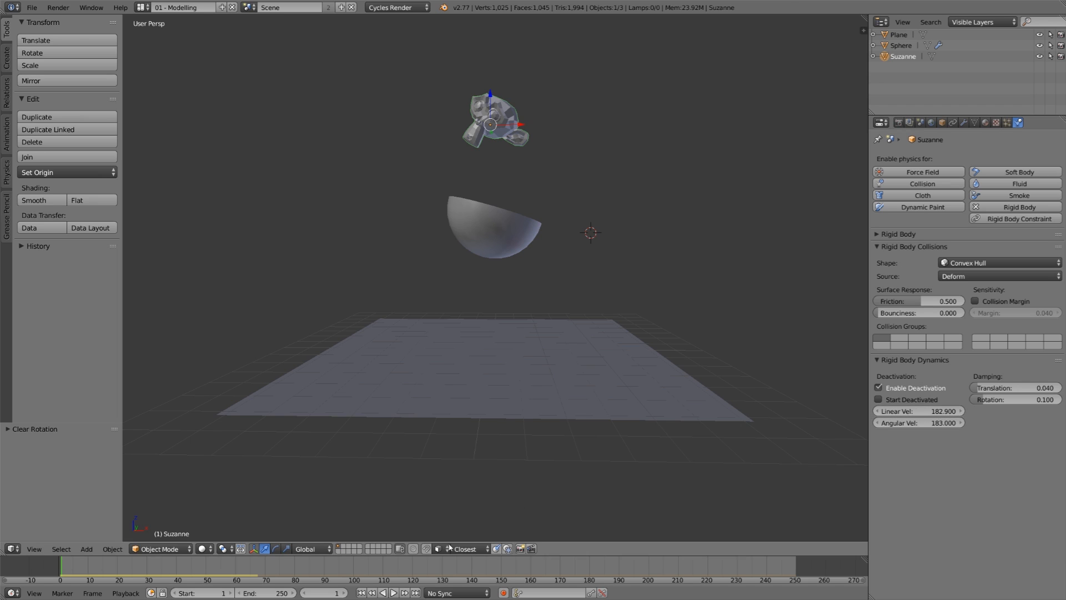
Step: Play the simulation up to frame 69 and examine how the monkey head and bowl have come to a stop
{"action": "left_click", "coordinate": [394, 593]}
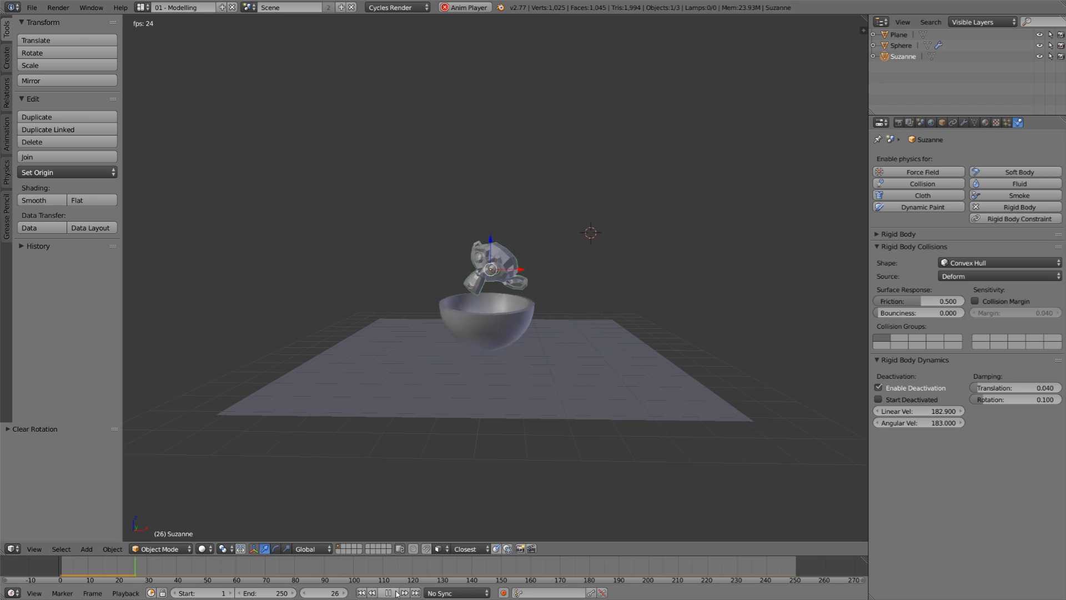
{"action": "left_click", "coordinate": [390, 593]}
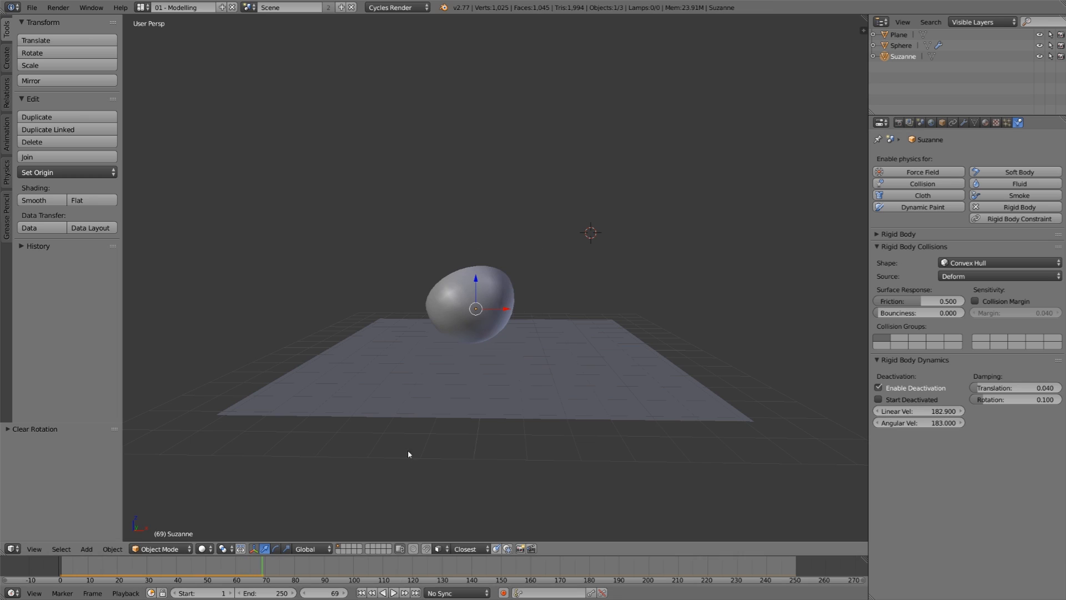
{"action": "middle_click_drag", "start_coordinate": [409, 454], "coordinate": [533, 422]}
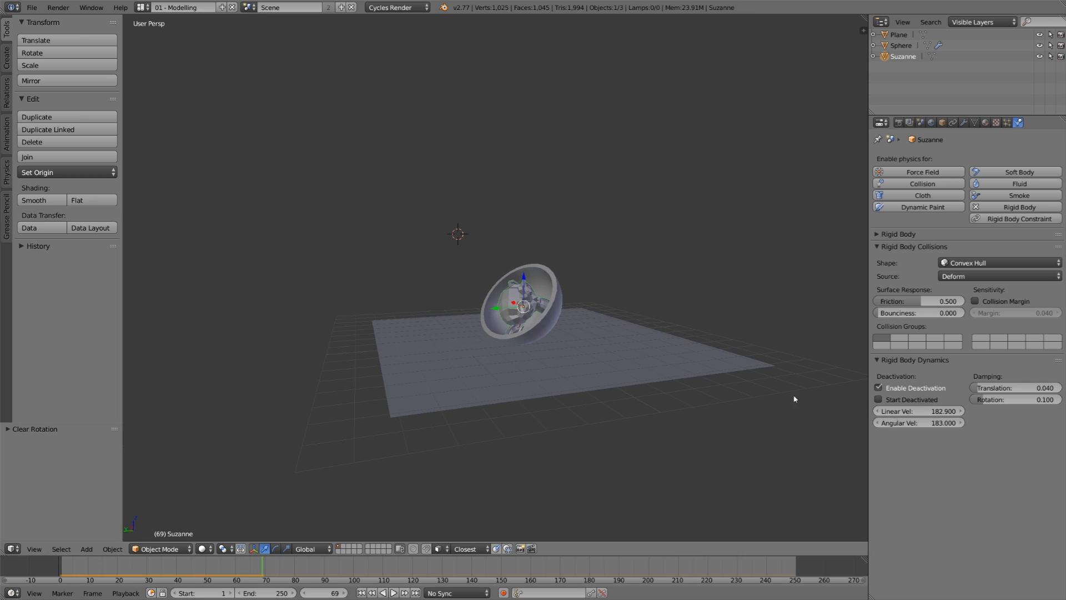
Step: Set the linear and angular deactivation velocities back to 0.400 and return to the first frame
{"action": "left_click", "coordinate": [902, 411]}
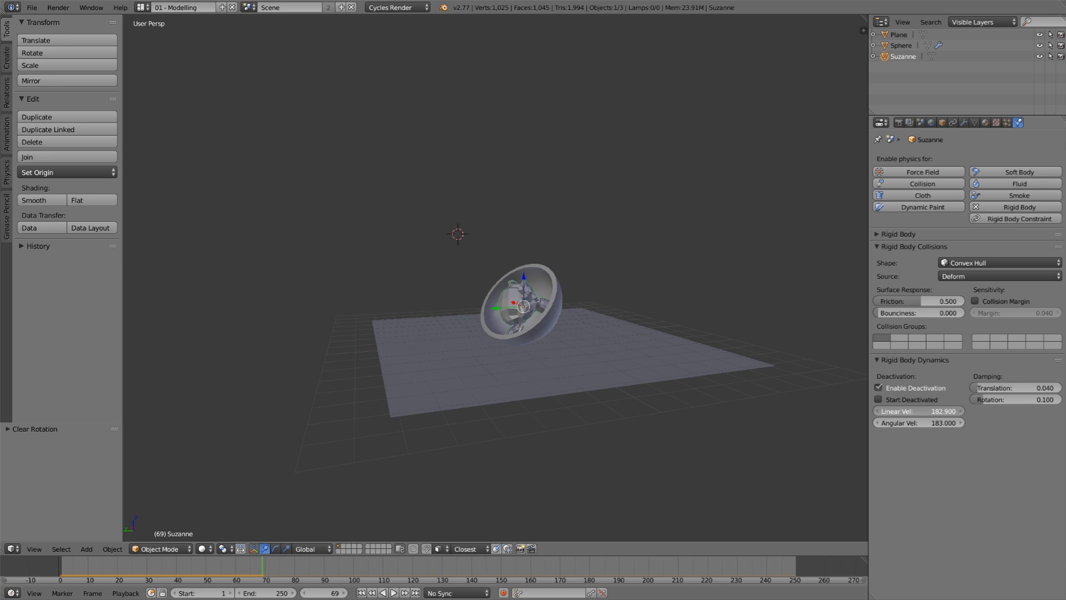
{"action": "left_click_drag", "start_coordinate": [902, 411], "coordinate": [923, 423]}
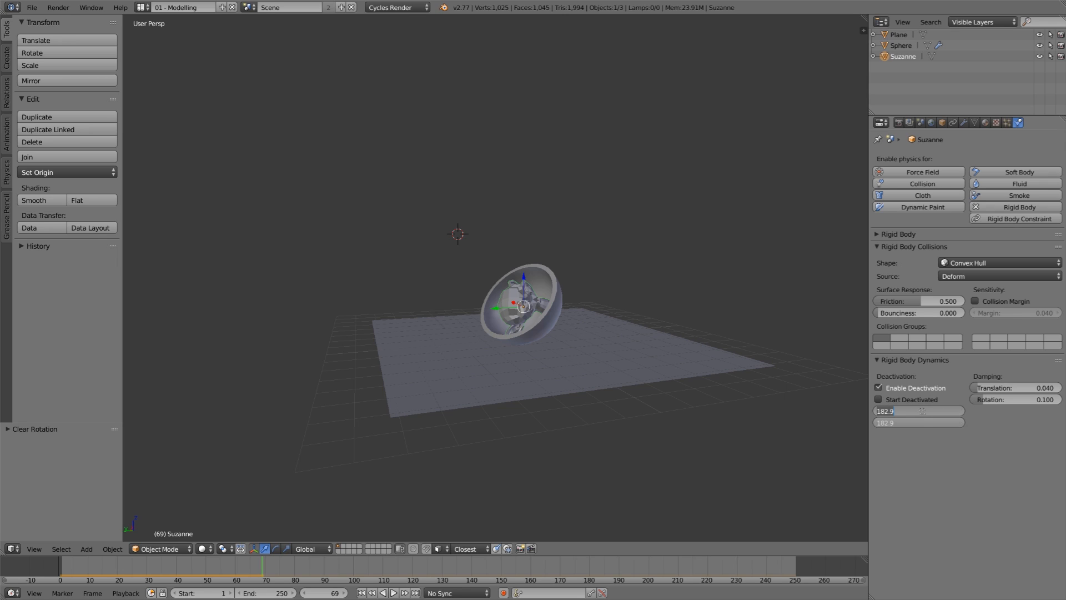
{"action": "key", "text": "BackSpace"}
{"action": "type", "text": ".4"}
{"action": "key", "text": "Return"}
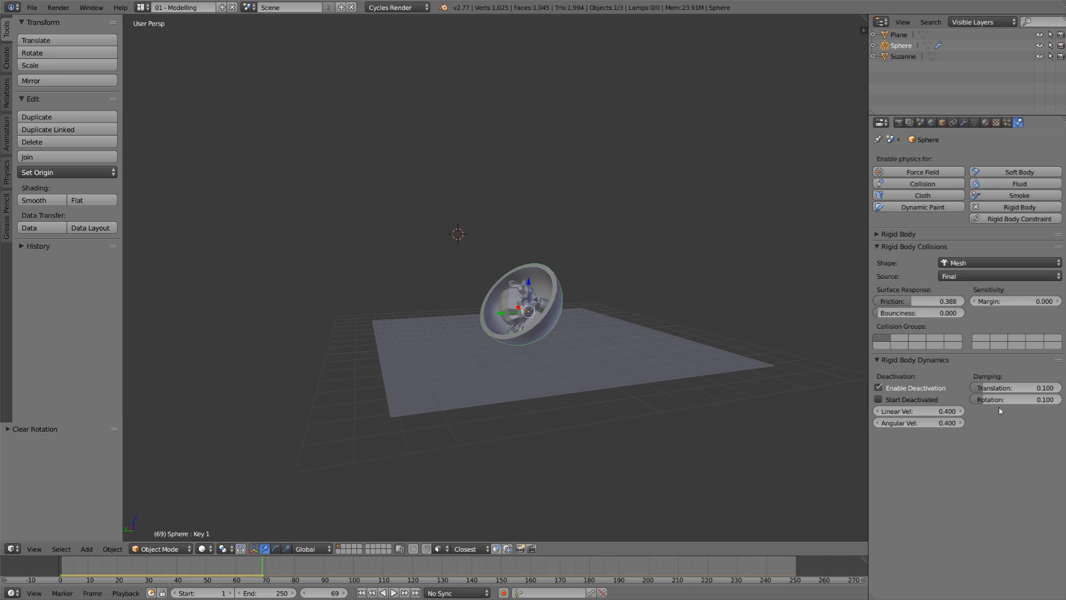
{"action": "key", "text": "shift+Left"}
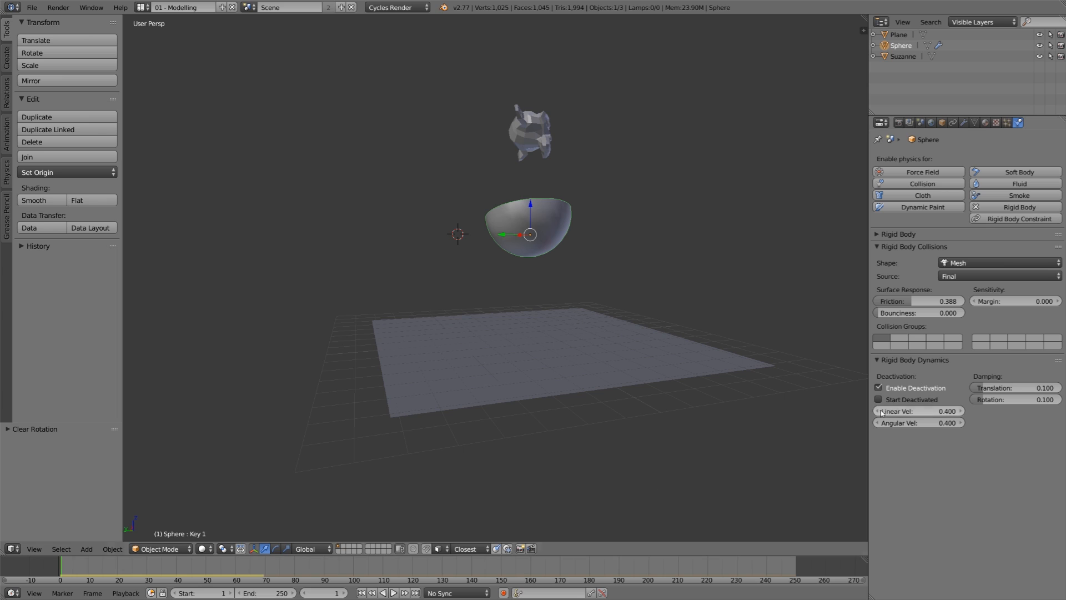
Step: Set the bowl's translation and rotation damping to 1.000, play the simulation and rewind it
{"action": "left_click_drag", "start_coordinate": [1009, 387], "coordinate": [1061, 399]}
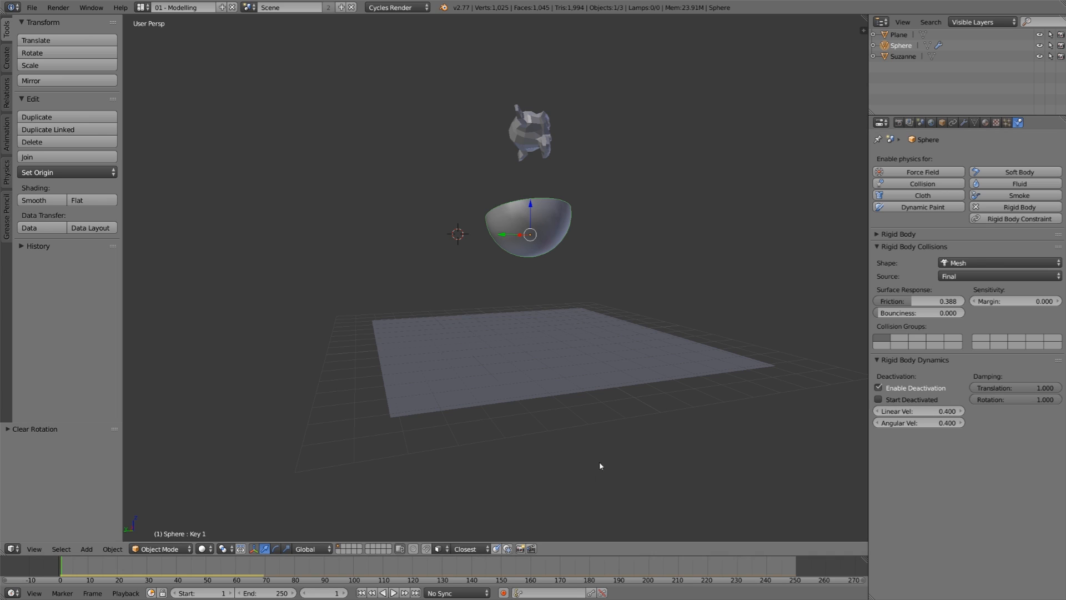
{"action": "left_click", "coordinate": [395, 593]}
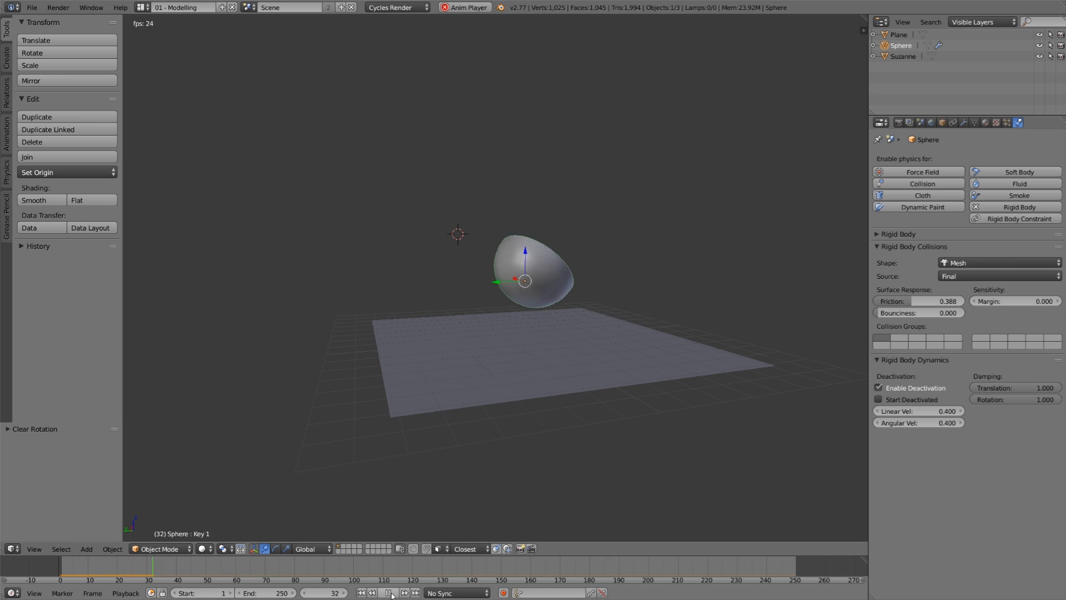
{"action": "left_click", "coordinate": [388, 593]}
{"action": "left_click", "coordinate": [361, 593]}
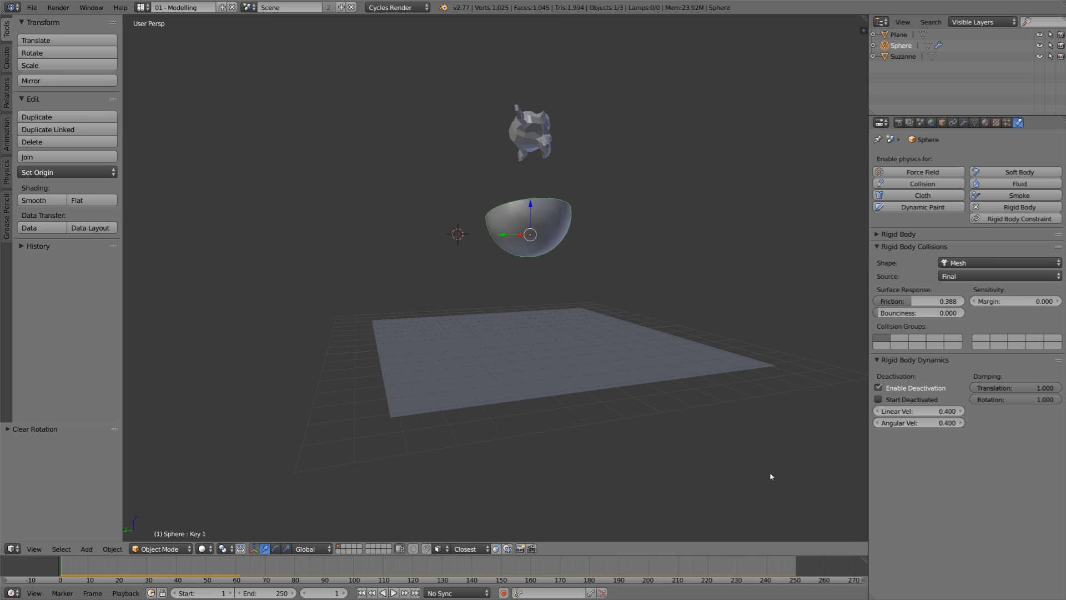
Step: Set the bowl's rotation damping to 0.000, replay the simulation and return to the first frame
{"action": "left_click", "coordinate": [1011, 399]}
{"action": "type", "text": "0"}
{"action": "key", "text": "Return"}
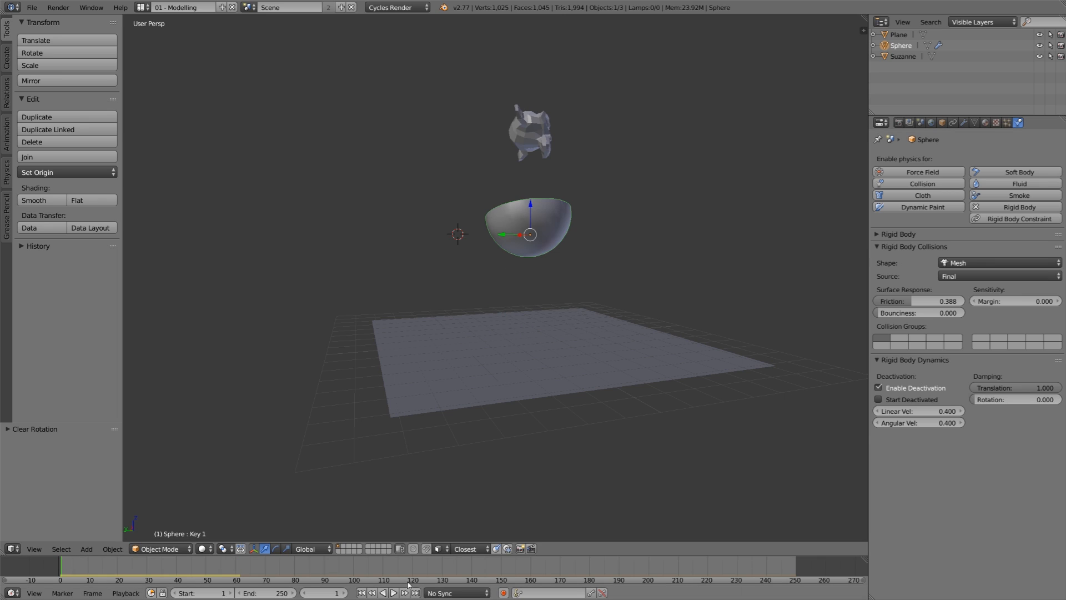
{"action": "left_click", "coordinate": [394, 594]}
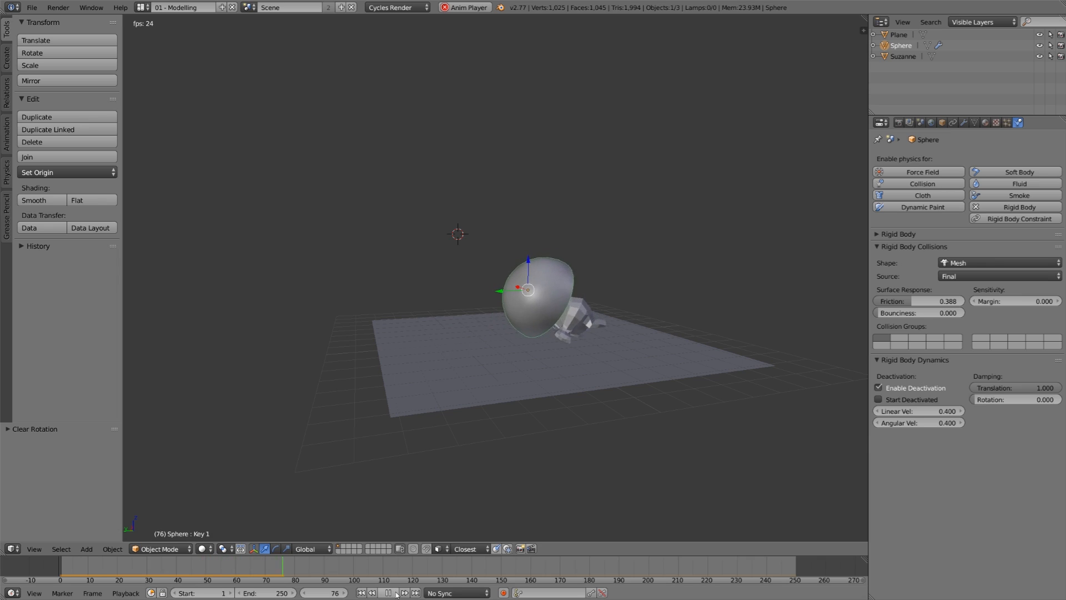
{"action": "key", "text": "Escape"}
Step: Set the bowl's translation damping to 0.000
{"action": "left_click_drag", "start_coordinate": [1037, 388], "coordinate": [973, 388]}
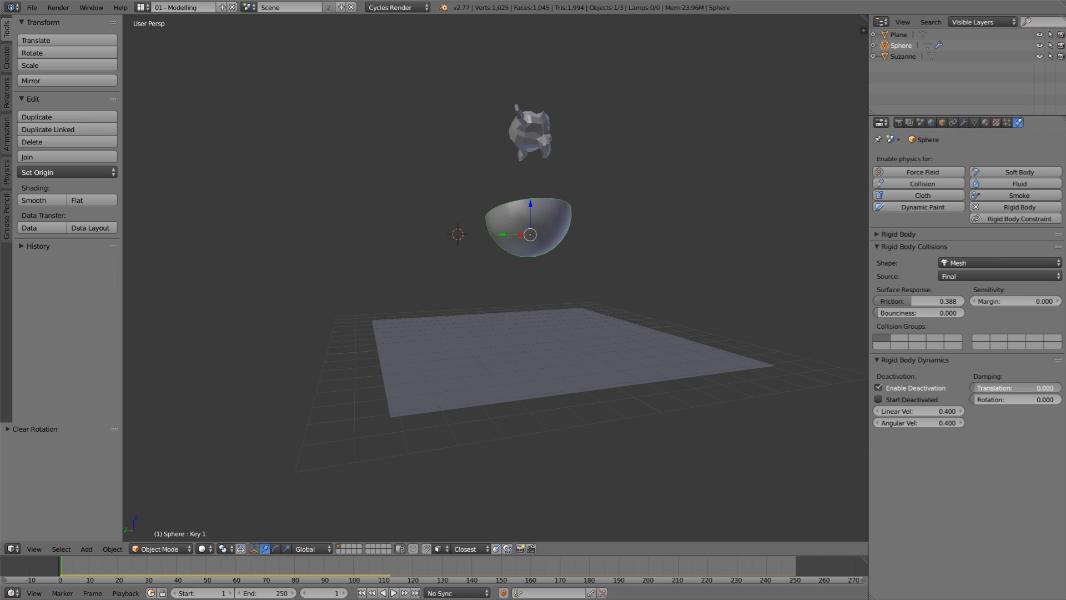
{"action": "middle_click_drag", "start_coordinate": [528, 312], "coordinate": [563, 345]}
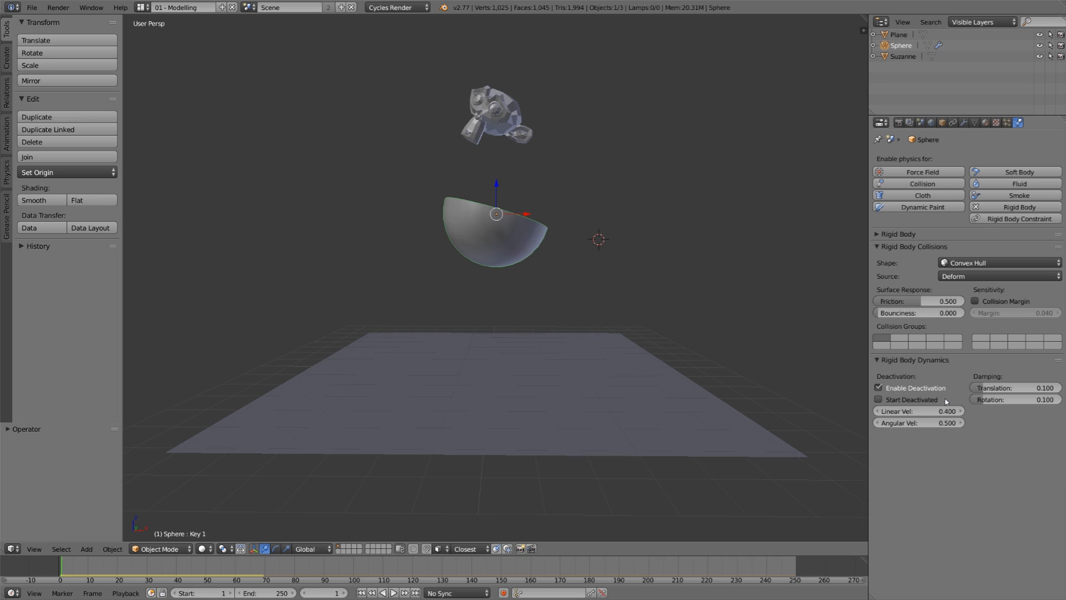
Step: Enable Start Deactivated for the bowl, play the simulation to frame 46 and rewind it
{"action": "left_click", "coordinate": [925, 399]}
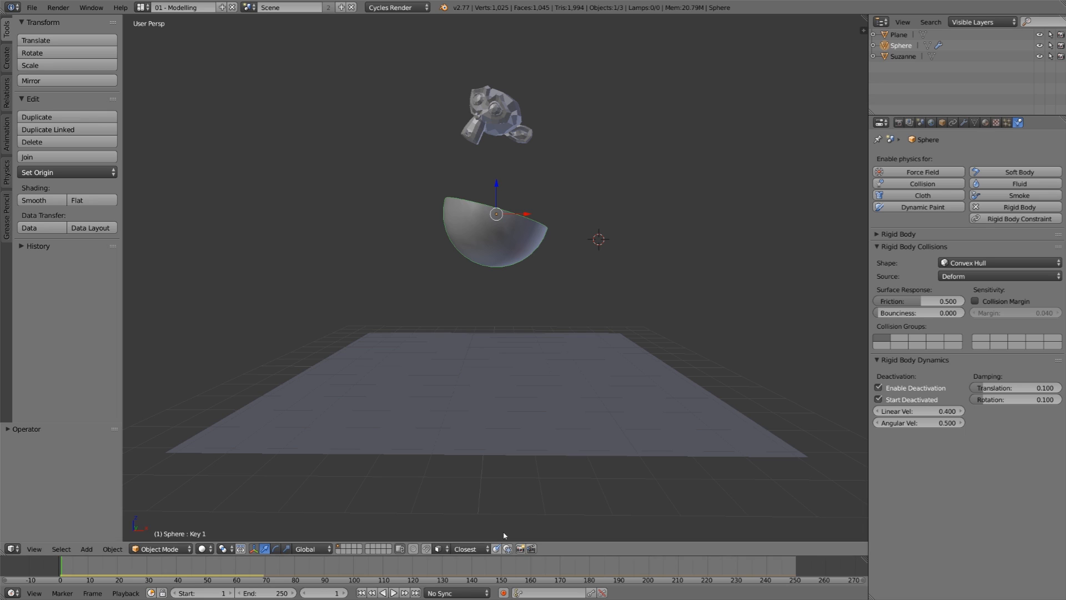
{"action": "left_click", "coordinate": [394, 593]}
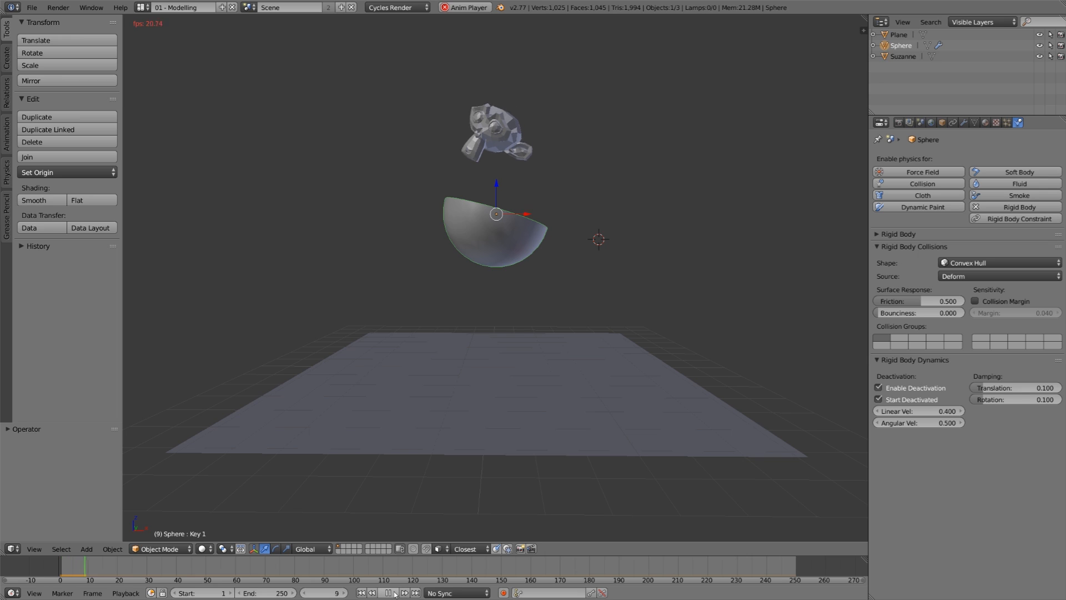
{"action": "left_click", "coordinate": [392, 593]}
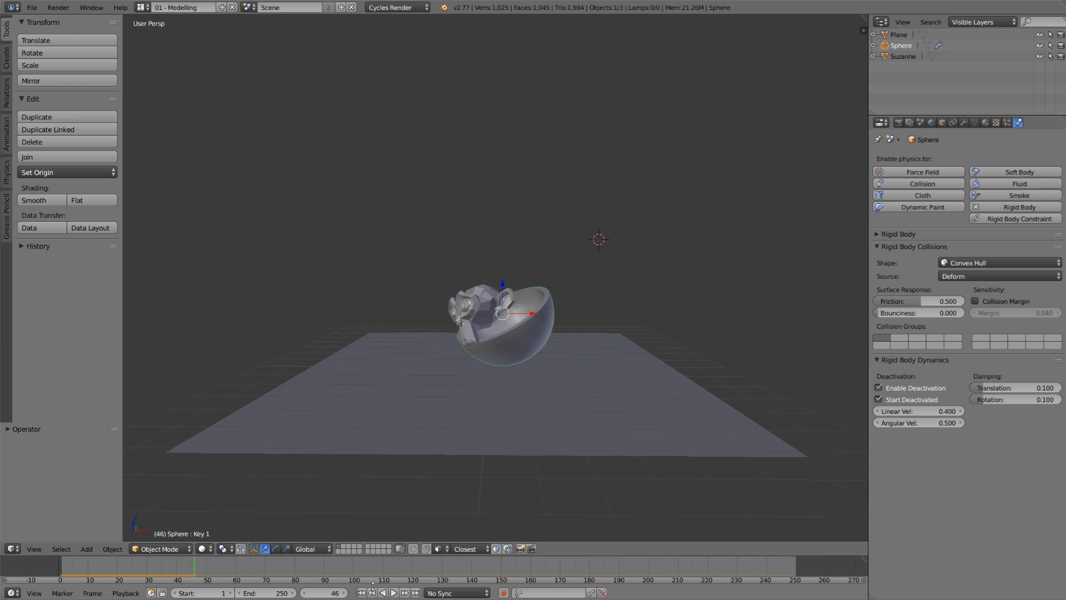
{"action": "left_click", "coordinate": [361, 593]}
Step: Enable Start Deactivated for the monkey head as well and start playing the simulation
{"action": "right_click", "coordinate": [488, 135]}
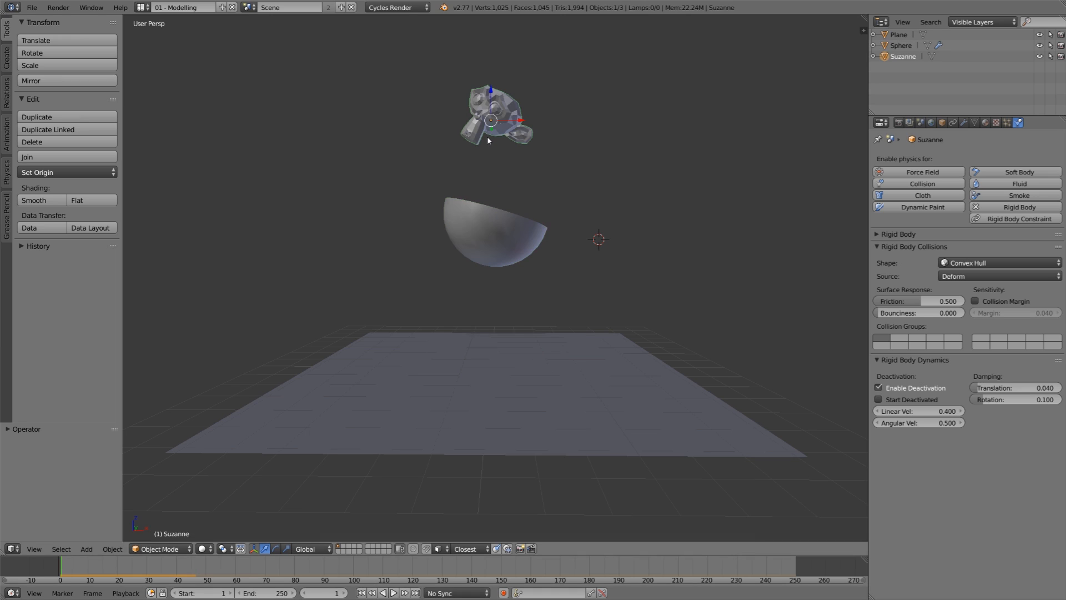
{"action": "left_click", "coordinate": [394, 593]}
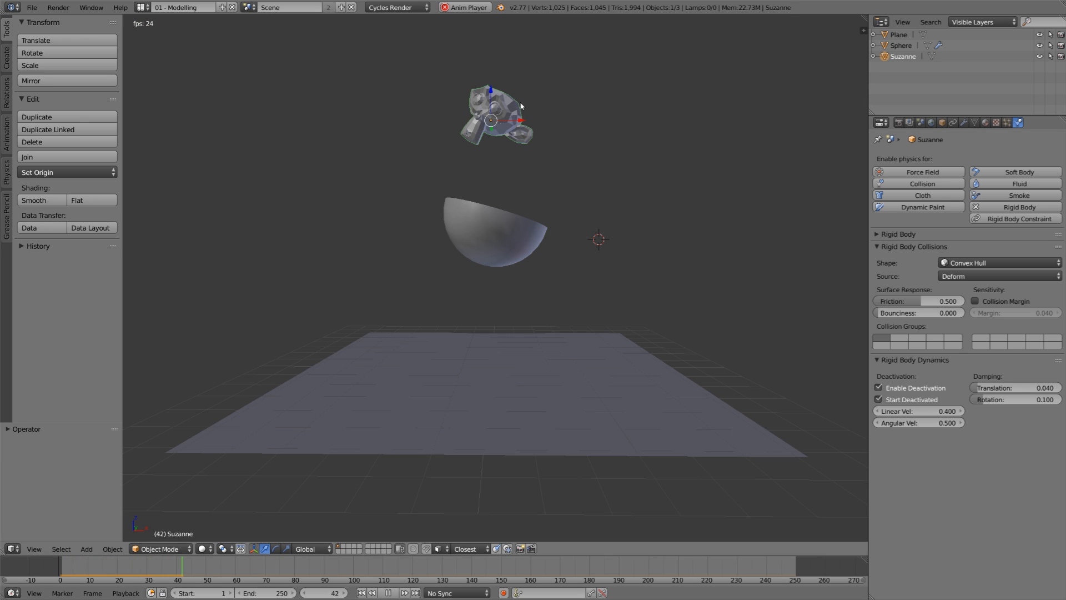
Step: Lower the monkey head along Z onto the bowl during playback to activate both, and return to the first frame
{"action": "key", "text": "g"}
{"action": "key", "text": "z"}
{"action": "left_click", "coordinate": [496, 158]}
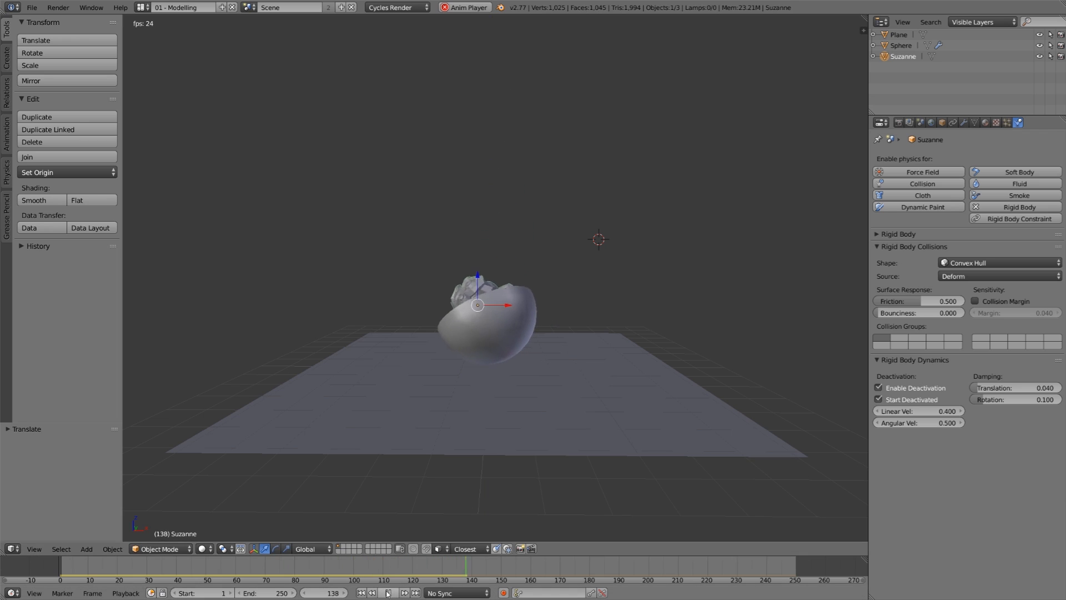
{"action": "key", "text": "Escape"}
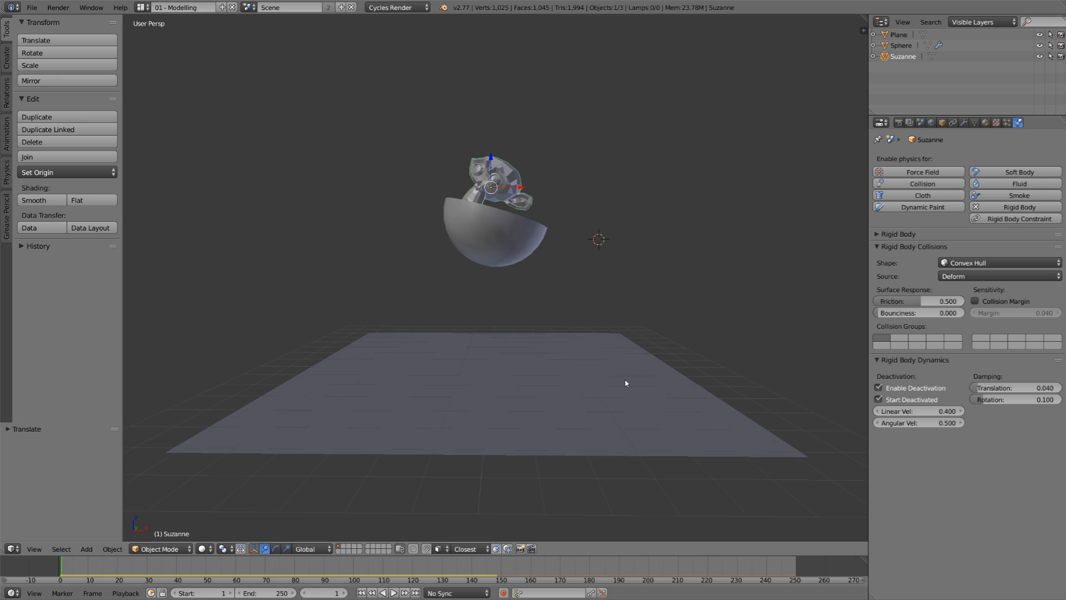
Step: Raise the monkey head along Z back to a clear distance above the bowl
{"action": "key", "text": "g"}
{"action": "key", "text": "z"}
{"action": "left_click", "coordinate": [498, 99]}
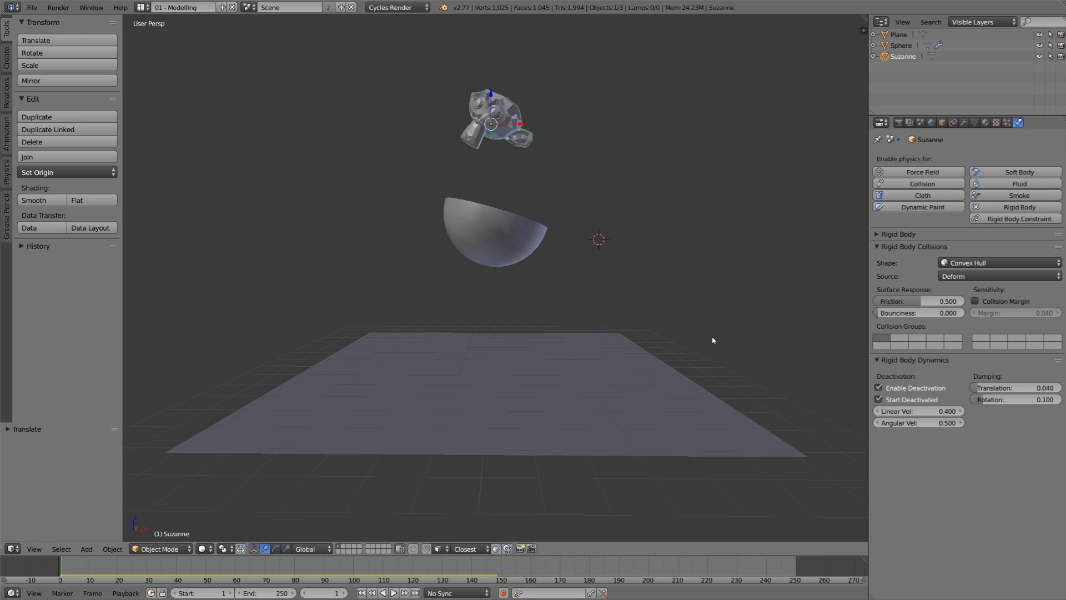